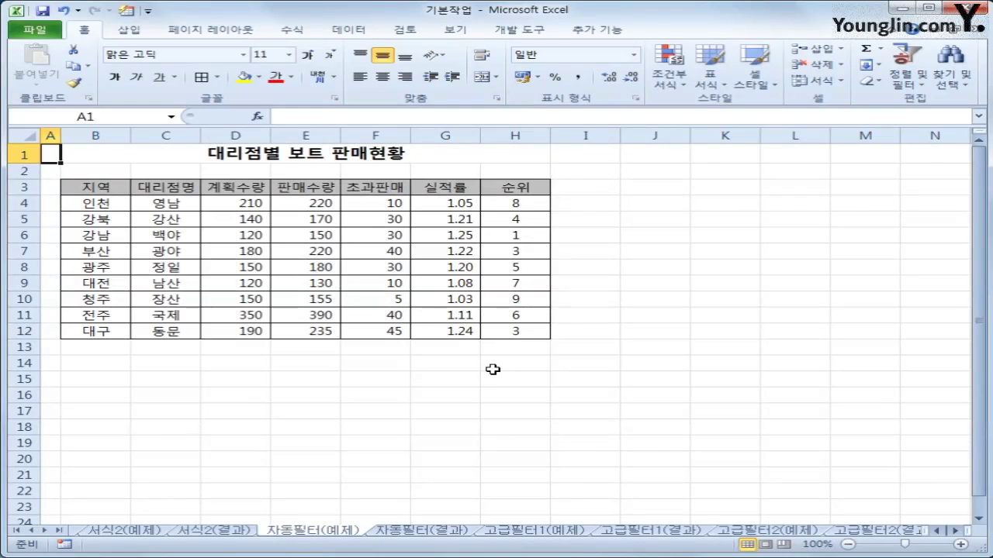
# Turn on AutoFilter for the boat sales table on the 자동필터(예제) sheet
pyautogui.click(549, 533)
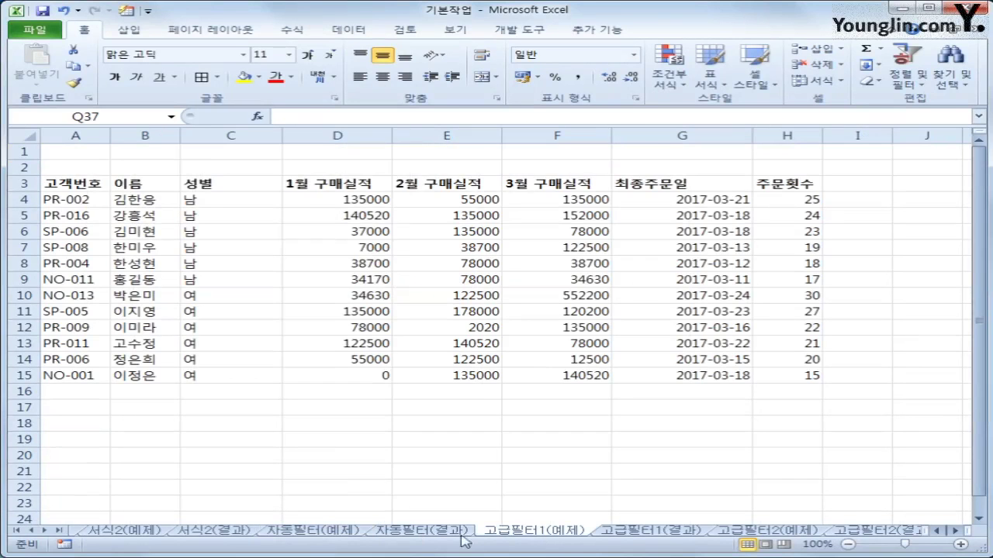
pyautogui.click(318, 533)
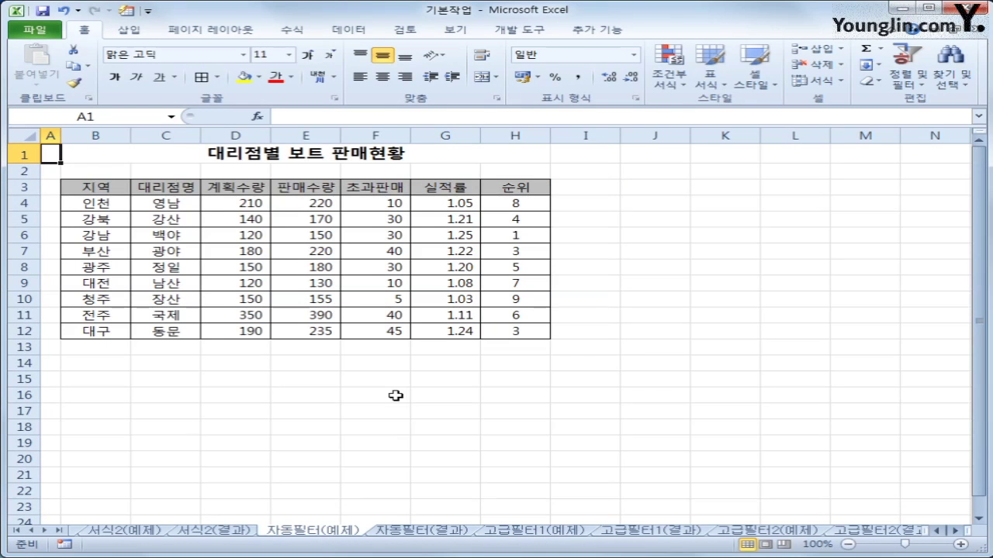
pyautogui.click(304, 191)
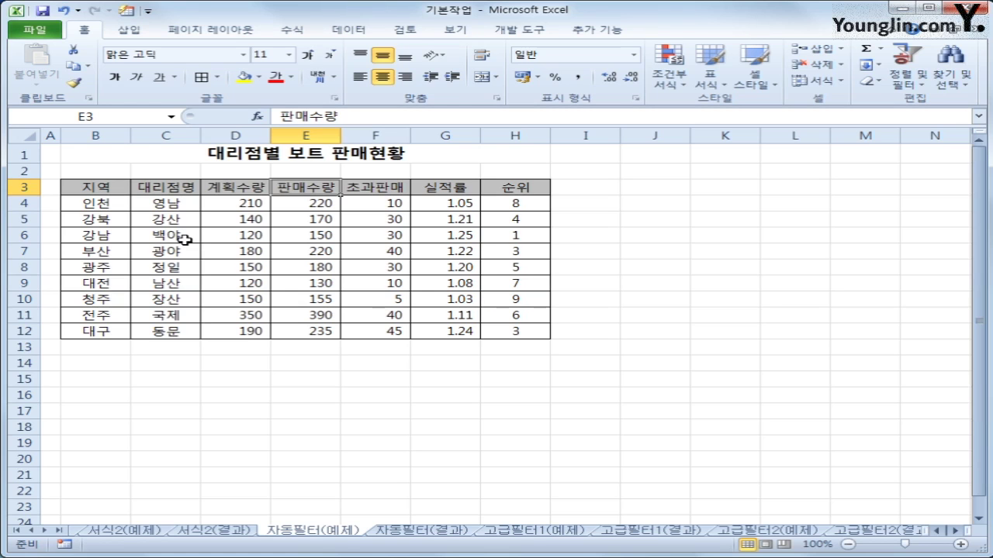
pyautogui.click(361, 35)
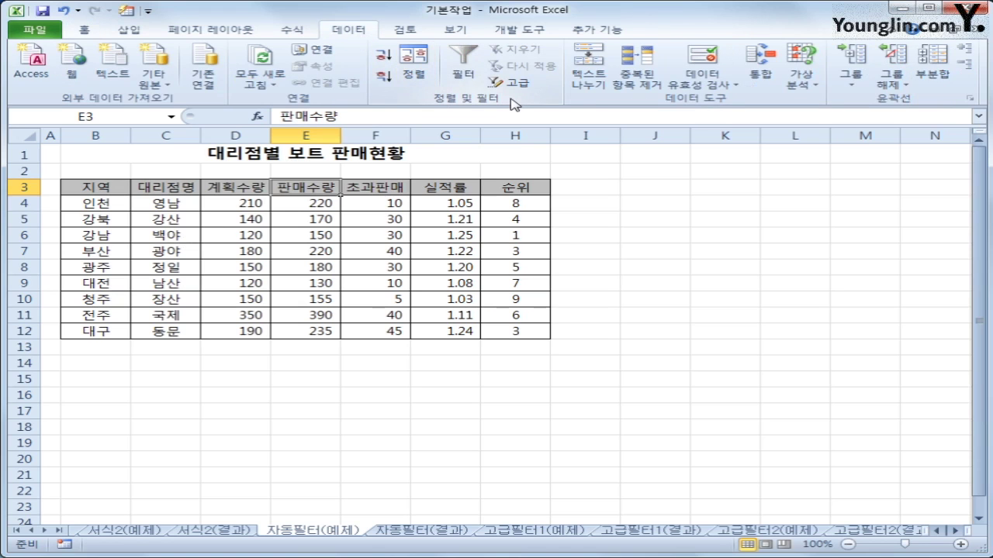
pyautogui.click(466, 75)
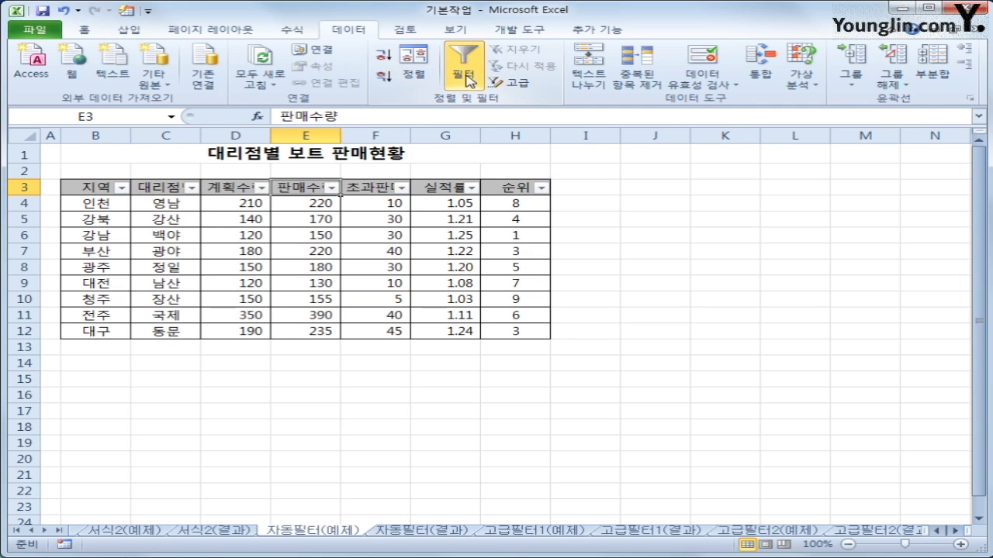
pyautogui.moveTo(73, 189); pyautogui.dragTo(489, 189)
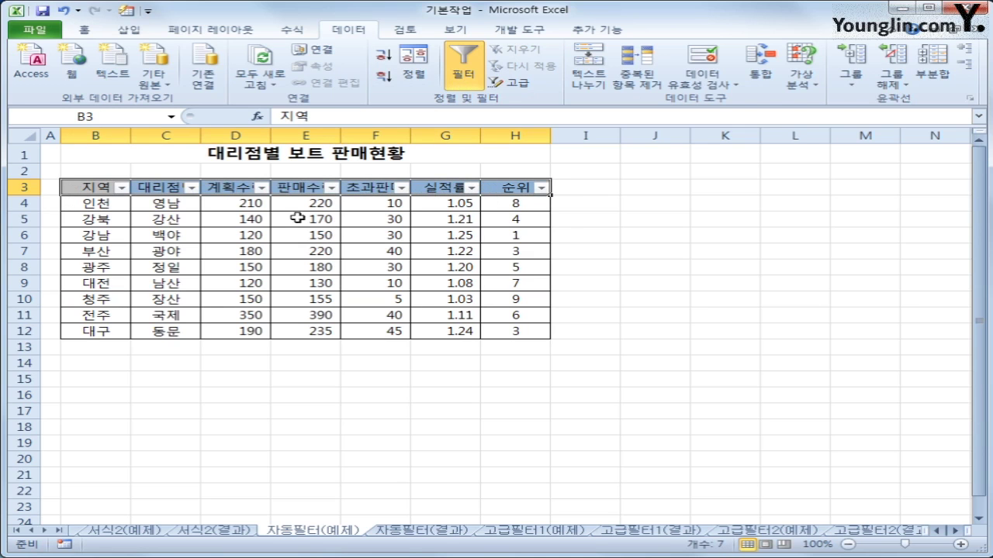
pyautogui.click(292, 187)
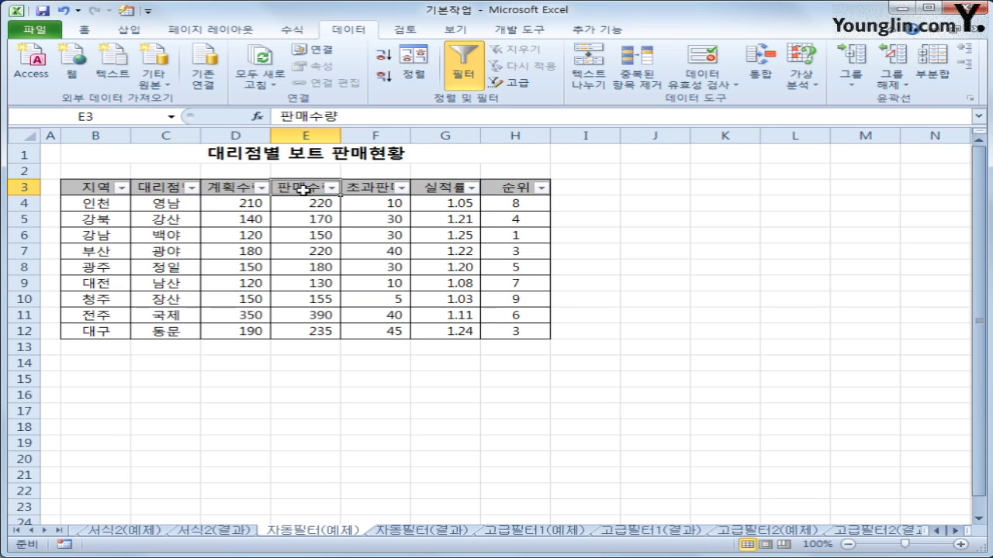
# Filter the 판매수량 column to show only values greater than or equal to 200
pyautogui.click(331, 187)
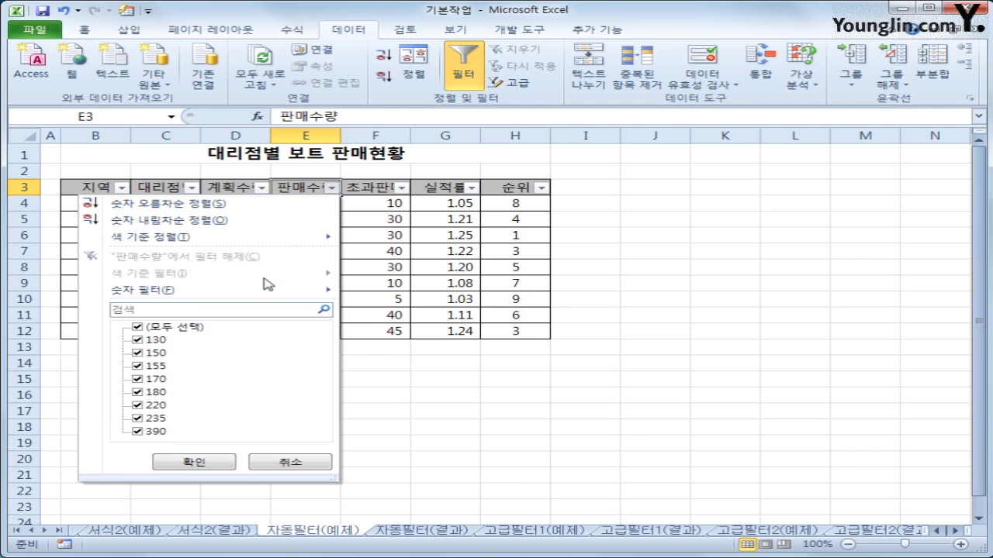
pyautogui.moveTo(256, 293)
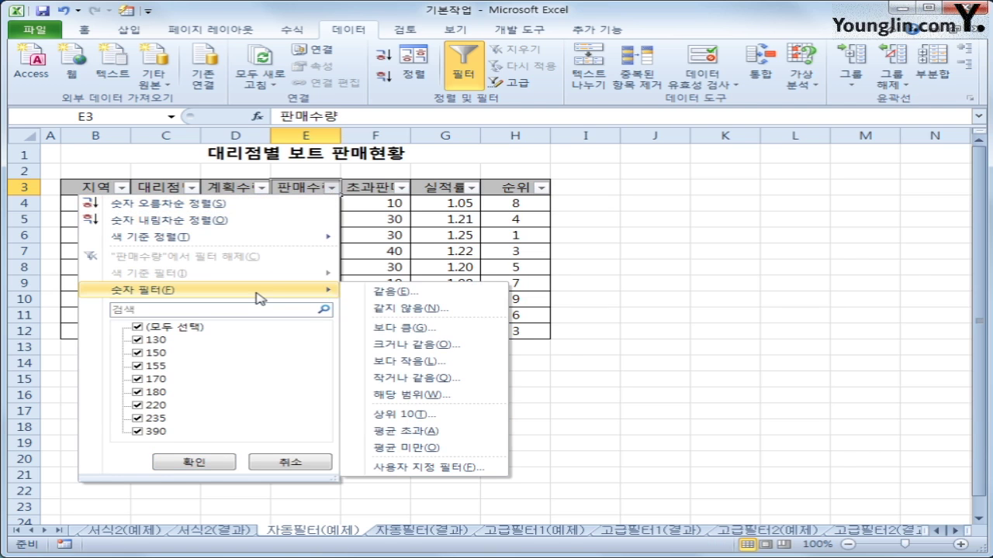
pyautogui.click(397, 350)
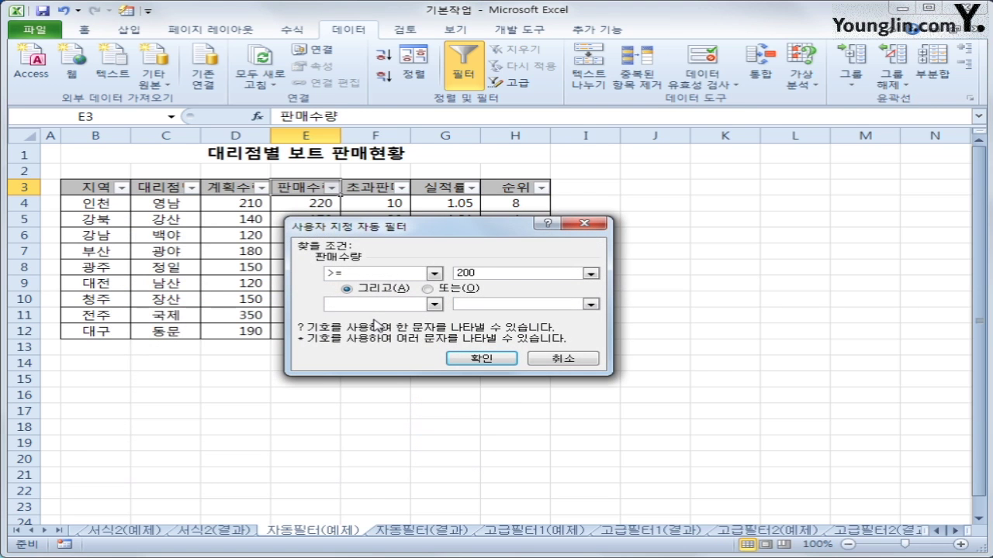
pyautogui.click(478, 359)
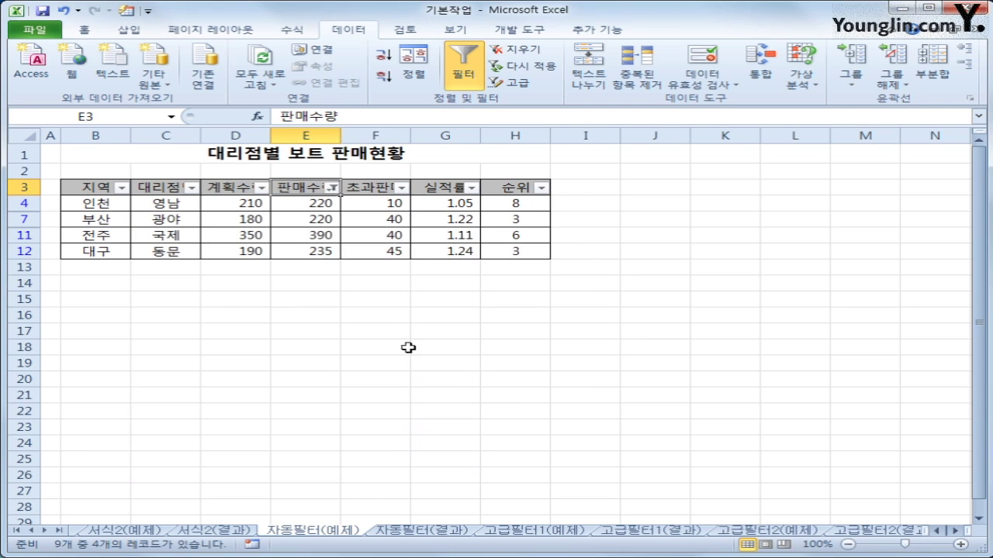
# Check the filtered 판매수량 values and row numbers, and remove AutoFilter from the sales table
pyautogui.moveTo(323, 206); pyautogui.dragTo(324, 249)
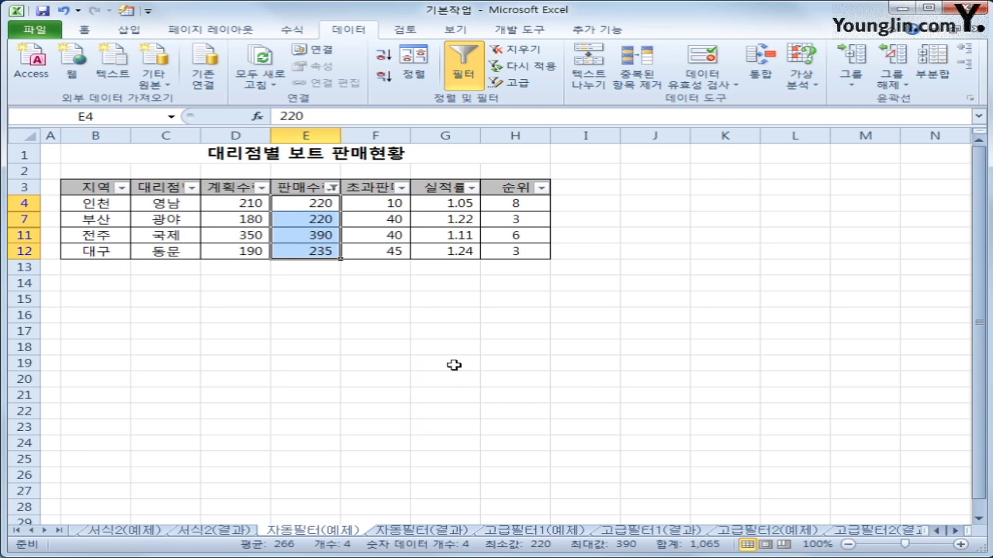
pyautogui.click(636, 345)
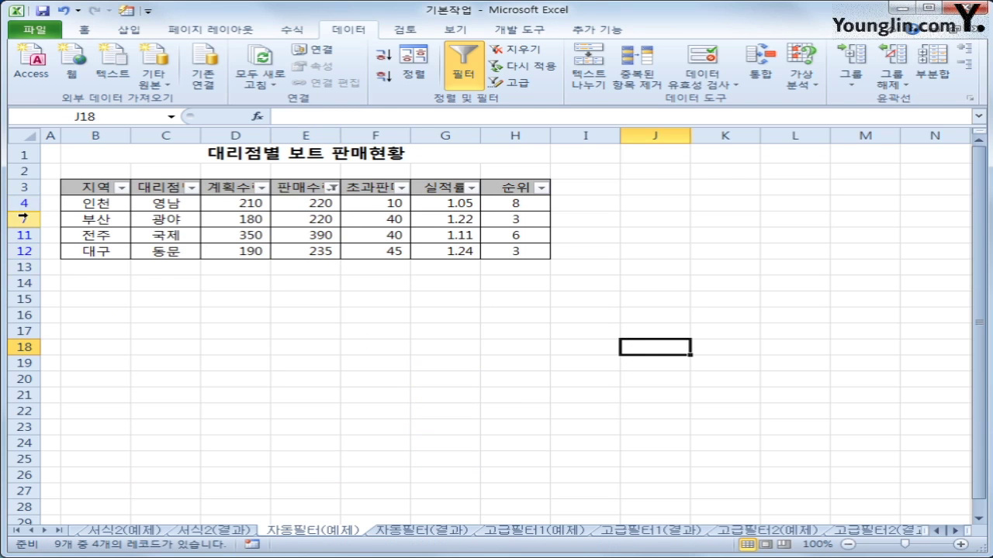
pyautogui.click(116, 332)
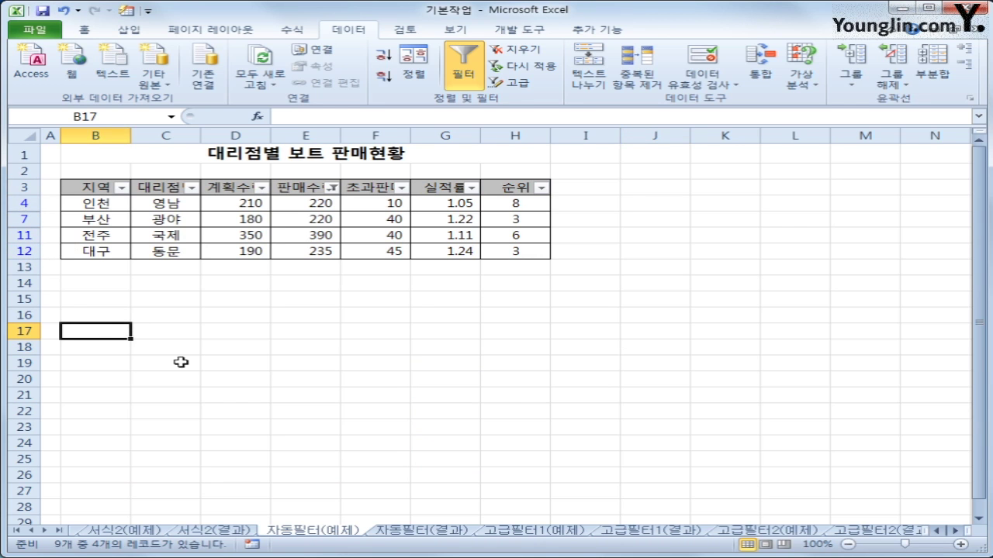
pyautogui.click(310, 210)
pyautogui.click(465, 75)
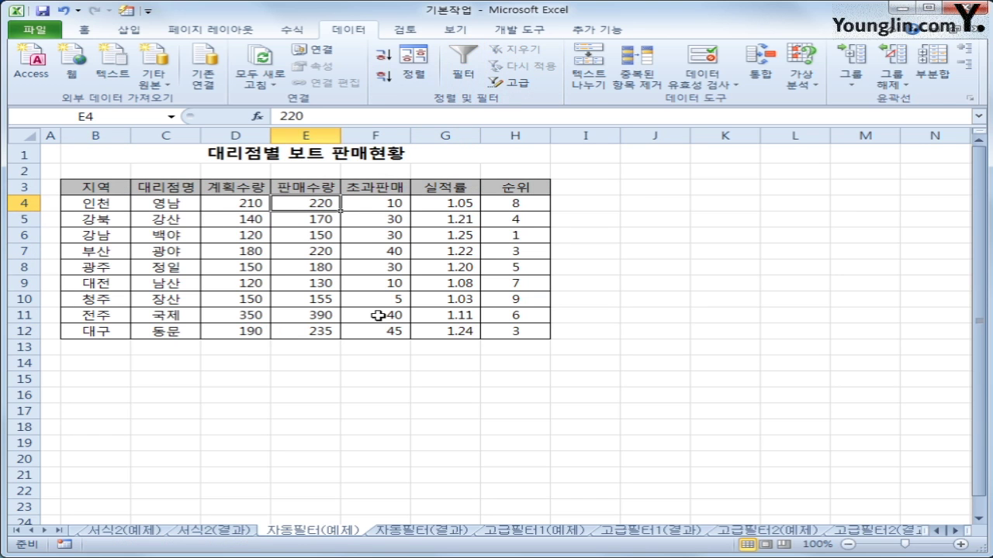
# Reapply AutoFilter to the sales table and keep only rows whose 판매수량 is at least 200
pyautogui.click(463, 72)
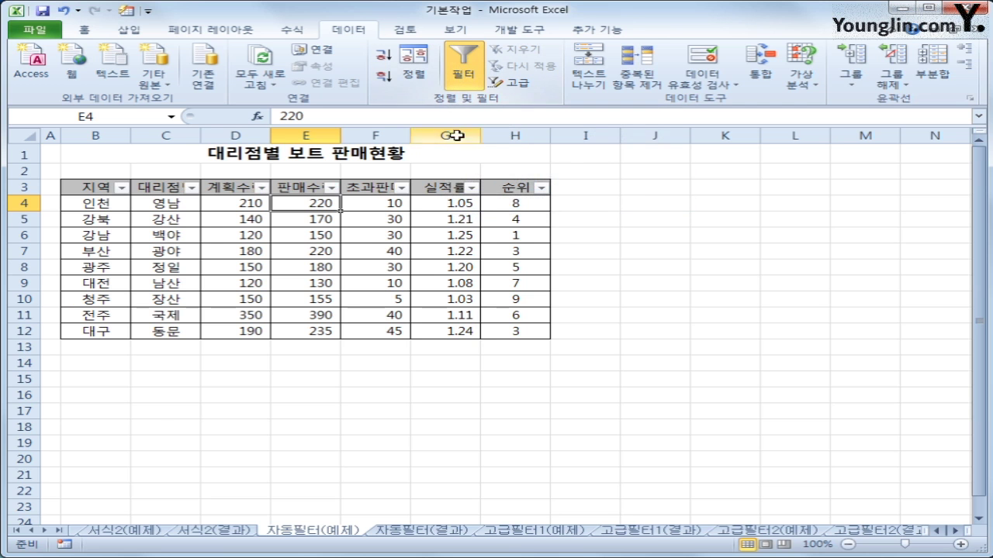
pyautogui.click(331, 187)
pyautogui.moveTo(175, 301)
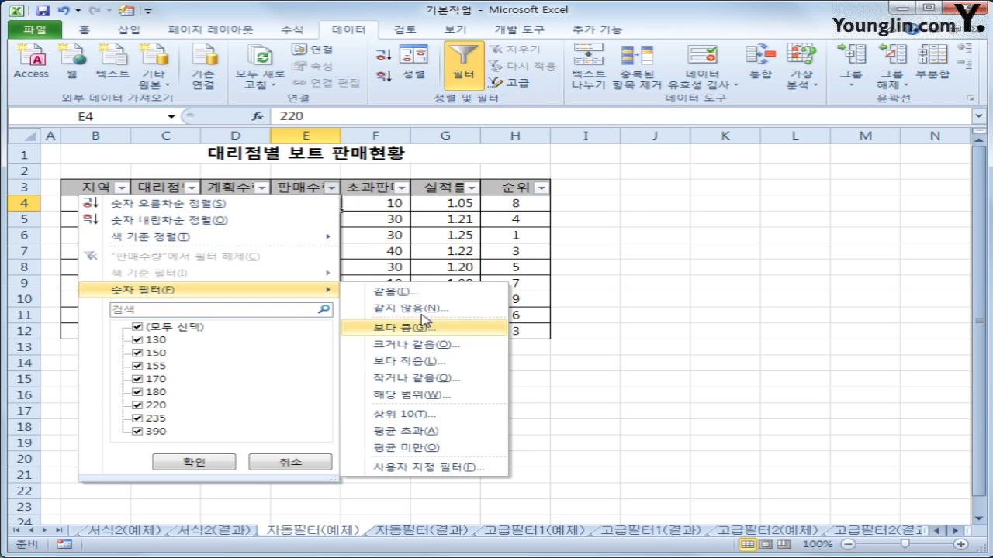
pyautogui.click(411, 351)
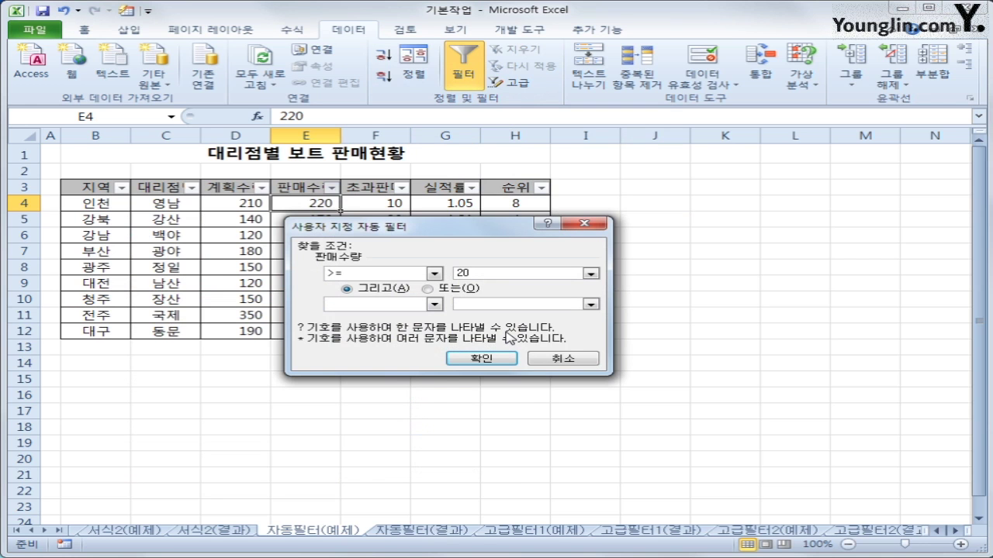
pyautogui.click(498, 359)
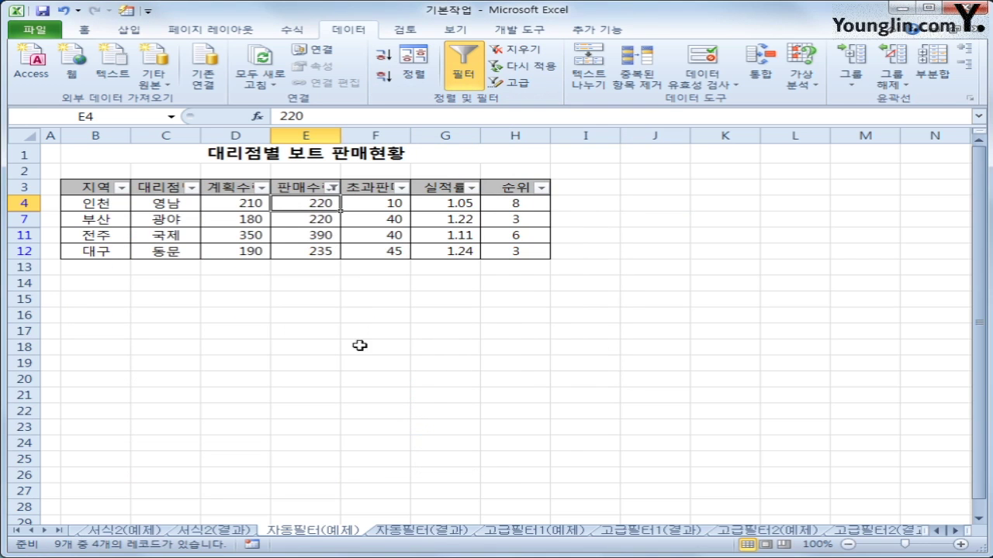
# Compare the filtered table with the one on the 자동필터(결과) sheet
pyautogui.click(432, 530)
pyautogui.click(297, 532)
pyautogui.click(391, 530)
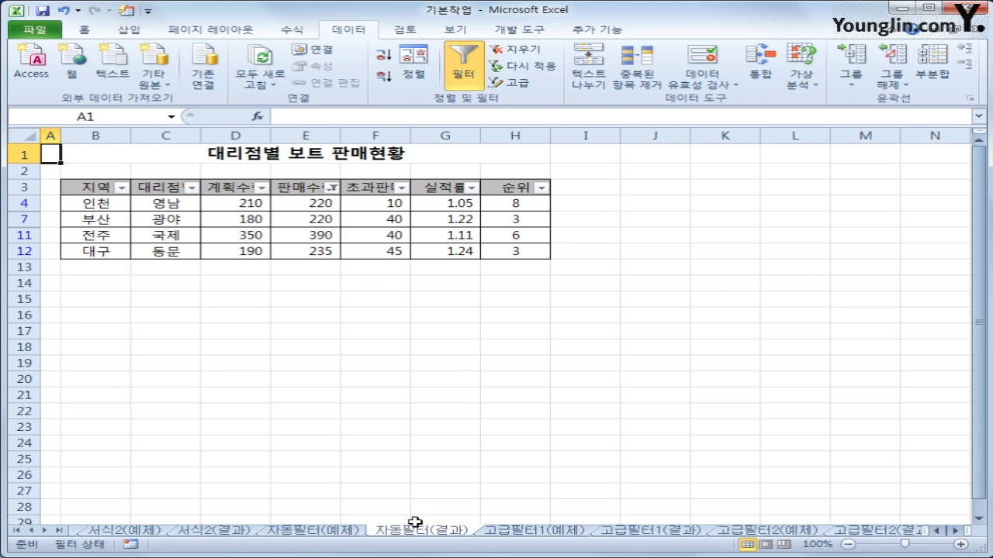
# On the 고급필터1(예제) sheet, copy the 성별 header and the value 남 from C3:C4 to A18:A19
pyautogui.click(536, 532)
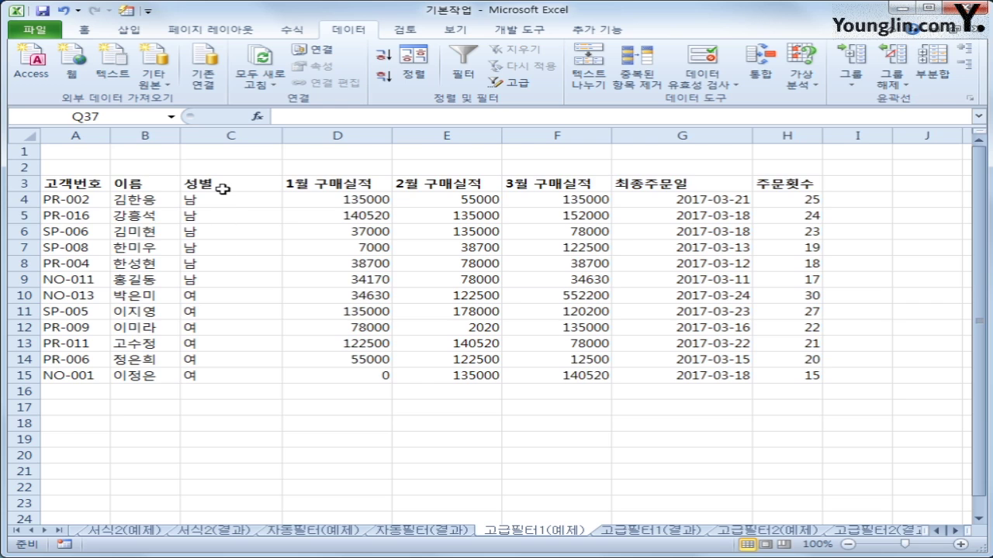
pyautogui.moveTo(222, 186); pyautogui.dragTo(223, 202)
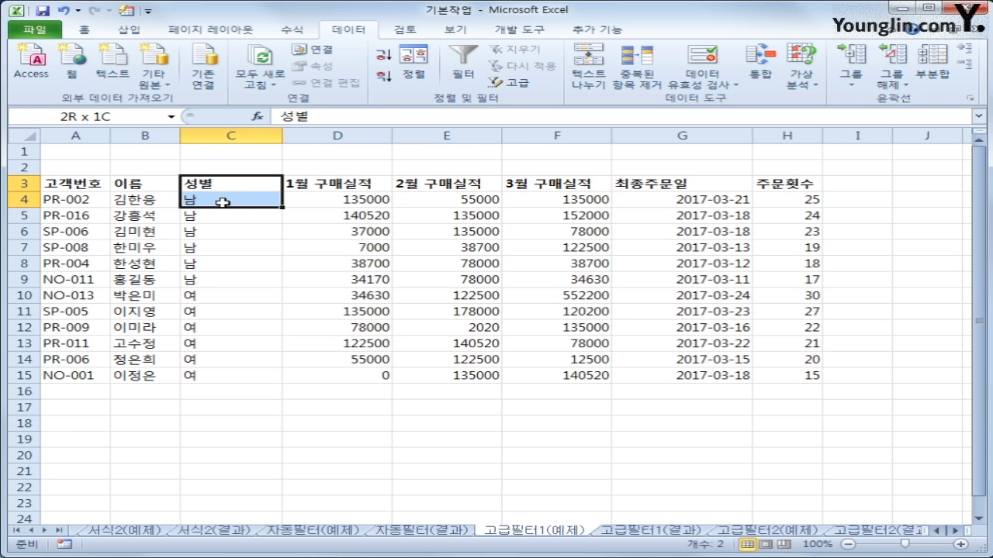
pyautogui.moveTo(223, 201); pyautogui.dragTo(222, 202)
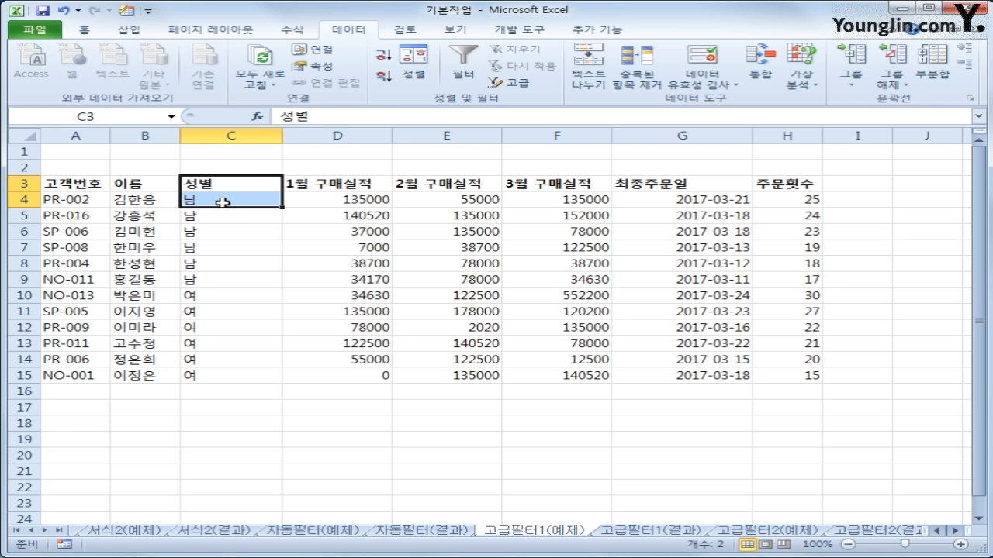
pyautogui.hotkey('ctrl', 'c')
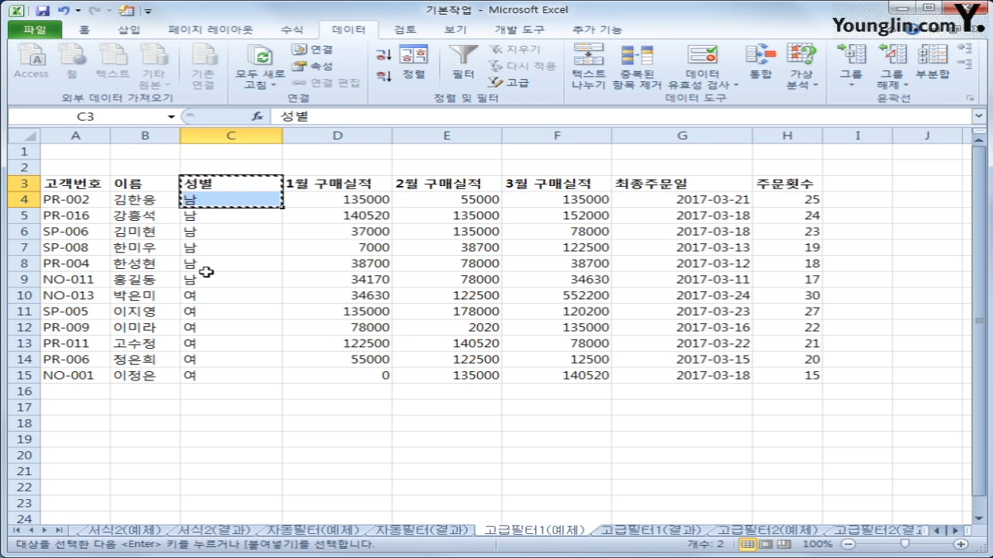
pyautogui.click(93, 424)
pyautogui.hotkey('ctrl', 'v')
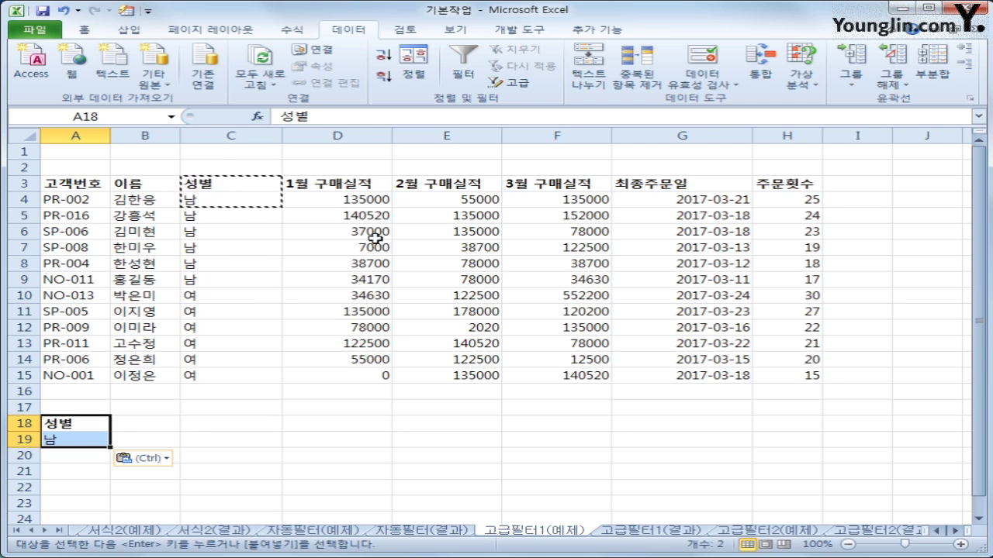
# Copy the 주문횟수 header to B18 and enter the condition >=20 in B19
pyautogui.click(785, 186)
pyautogui.hotkey('ctrl', 'c')
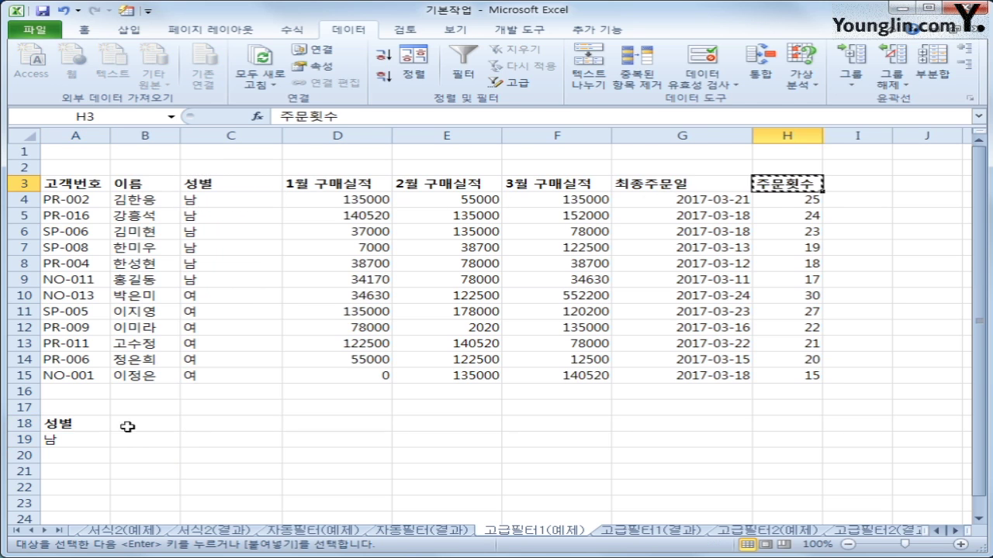
pyautogui.click(129, 427)
pyautogui.hotkey('ctrl', 'v')
pyautogui.click(129, 438)
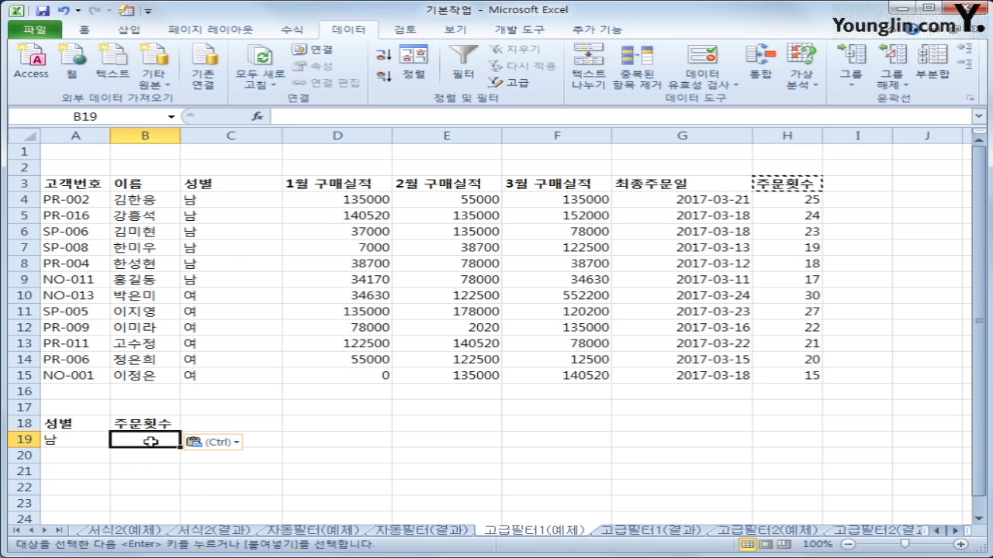
pyautogui.write('>=20')
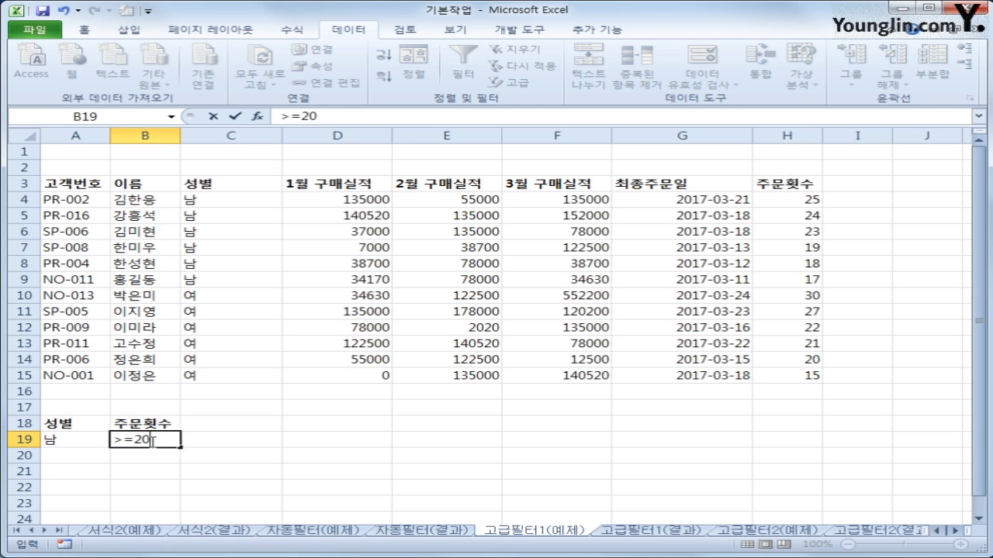
pyautogui.press('Return')
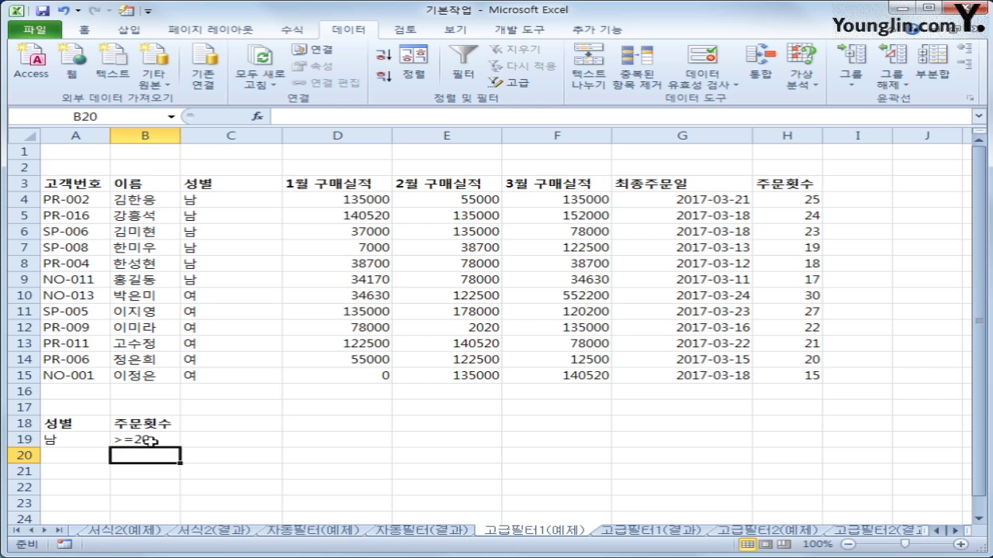
# Move the >=20 condition from B19 down to B20 so it forms an OR condition with 성별
pyautogui.click(268, 440)
pyautogui.scroll(-1, 267, 444)
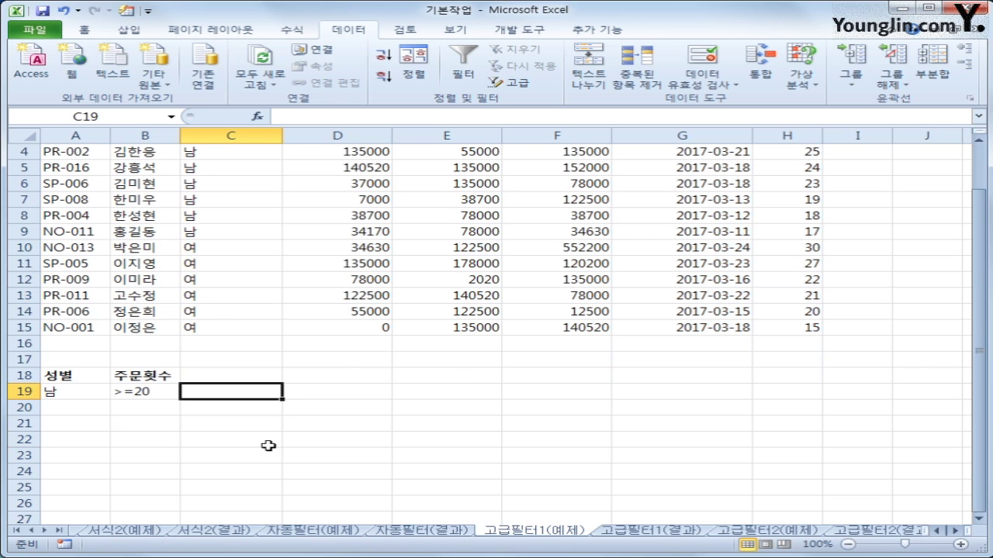
pyautogui.click(159, 394)
pyautogui.moveTo(159, 400); pyautogui.dragTo(152, 411)
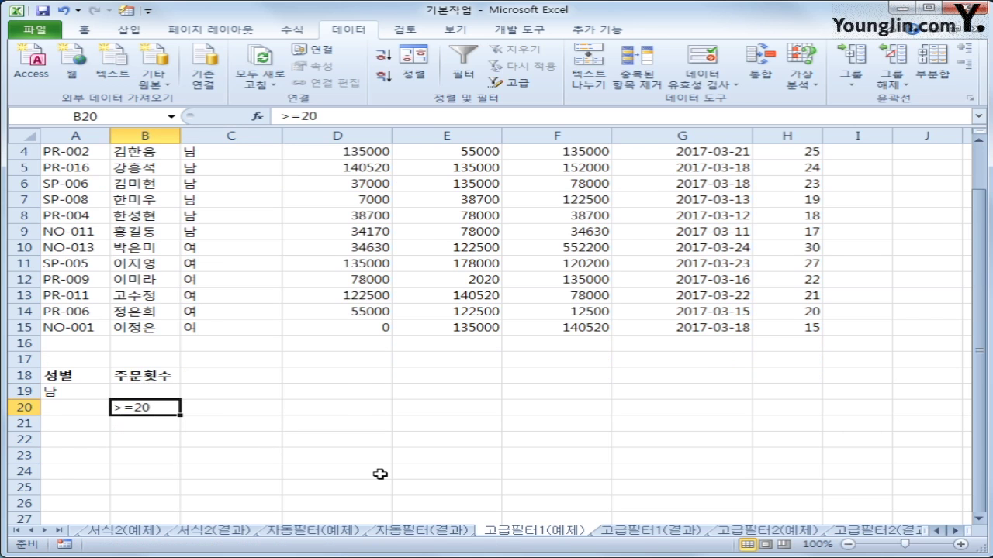
pyautogui.scroll(1, 380, 474)
# Review the criteria cells and move the >=20 condition back to B19, on the same row as 남
pyautogui.click(67, 426)
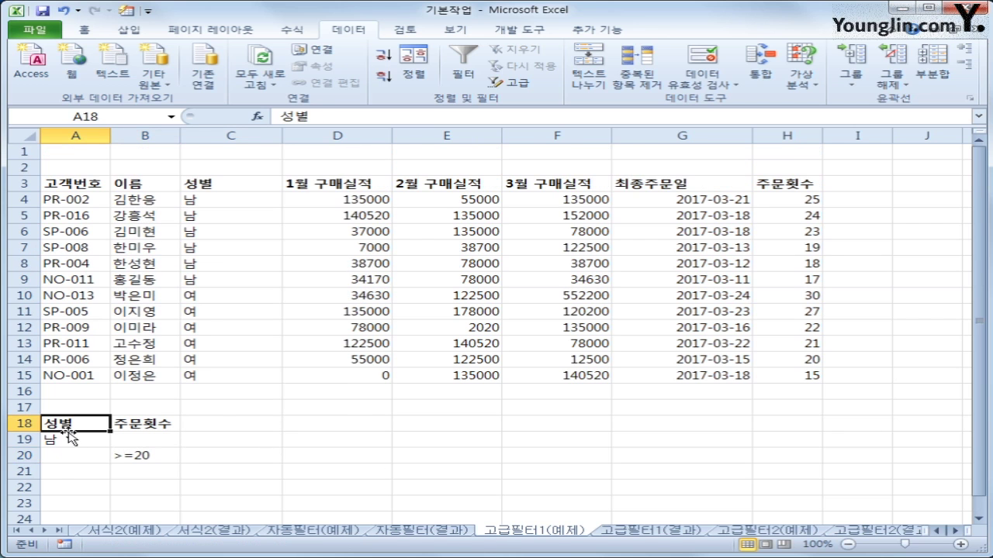
pyautogui.click(69, 438)
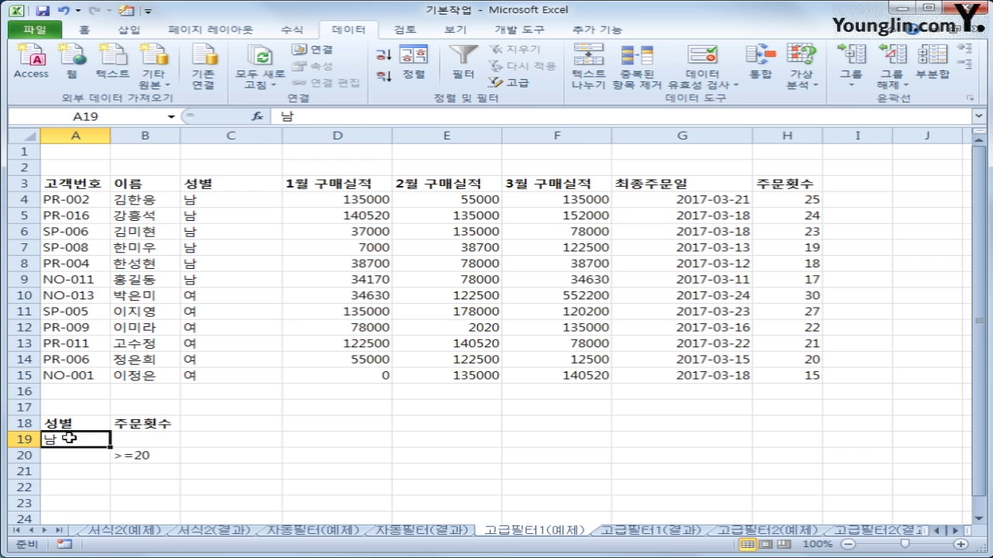
pyautogui.click(143, 456)
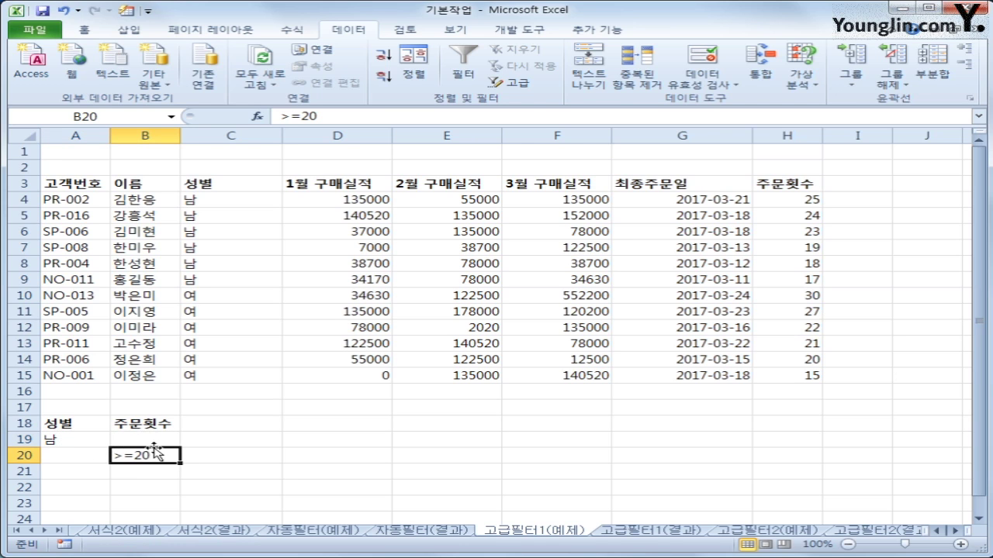
pyautogui.moveTo(180, 456); pyautogui.dragTo(197, 441)
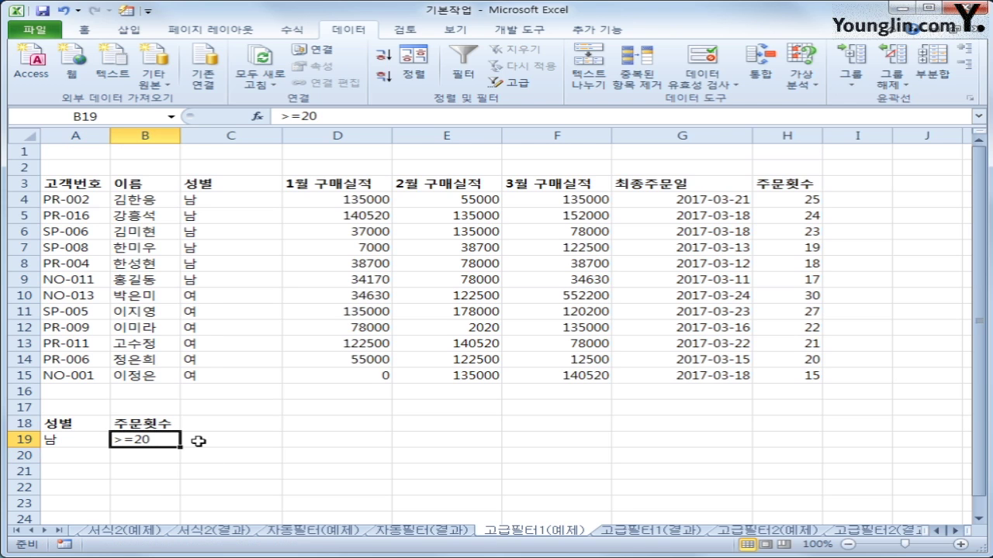
# Copy the headers 고객번호, 이름, 1월 구매실적, 2월 구매실적 and 3월 구매실적 from row 3 to A22:E22
pyautogui.click(81, 186)
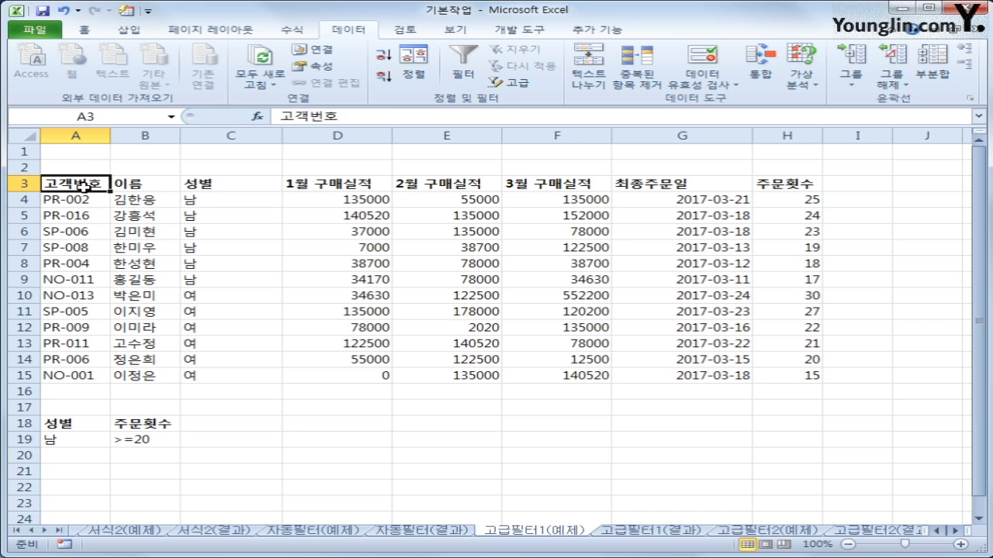
pyautogui.keyDown('ctrl'); pyautogui.click(127, 184); pyautogui.keyUp('ctrl')
pyautogui.keyDown('ctrl'); pyautogui.click(303, 184); pyautogui.keyUp('ctrl')
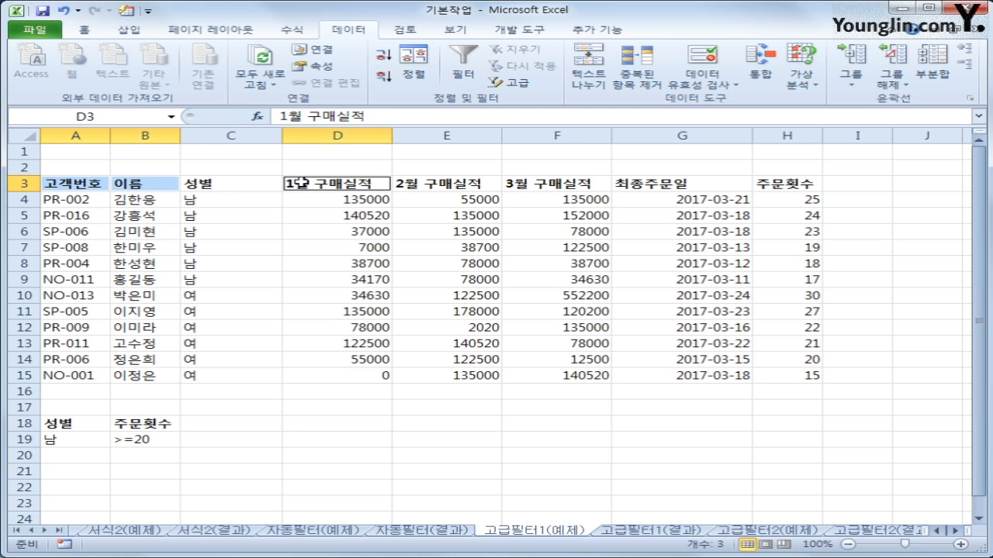
pyautogui.keyDown('ctrl'); pyautogui.click(409, 183); pyautogui.keyUp('ctrl')
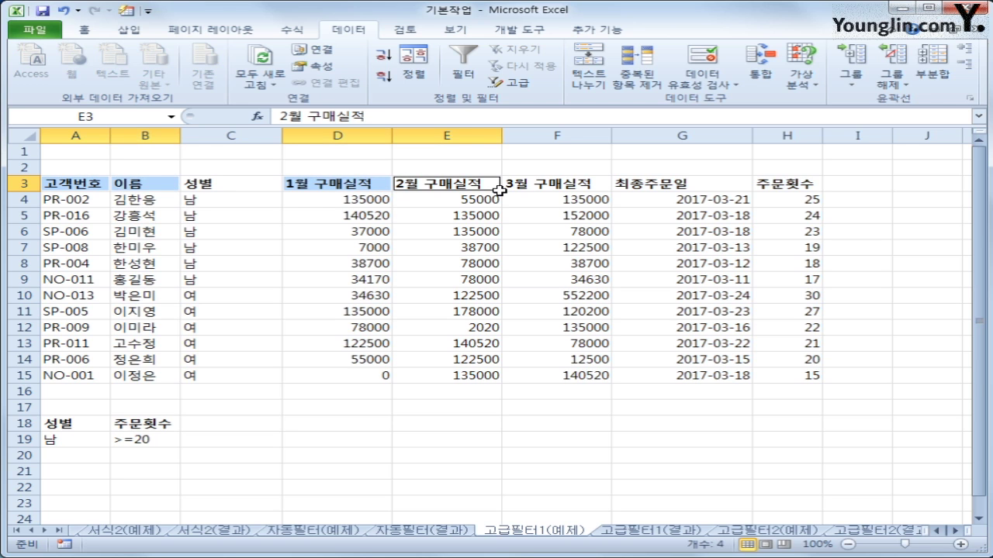
pyautogui.keyDown('ctrl'); pyautogui.click(565, 185); pyautogui.keyUp('ctrl')
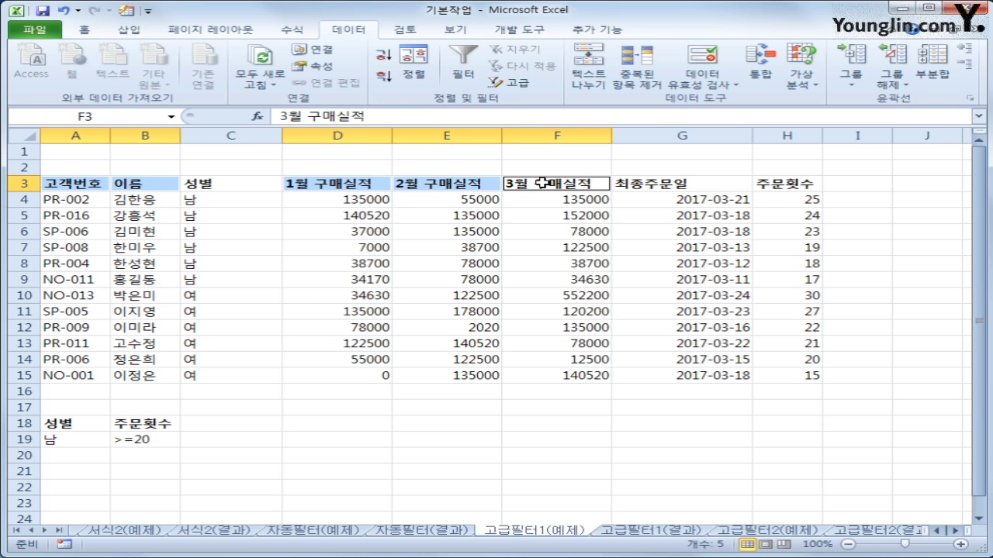
pyautogui.hotkey('ctrl', 'c')
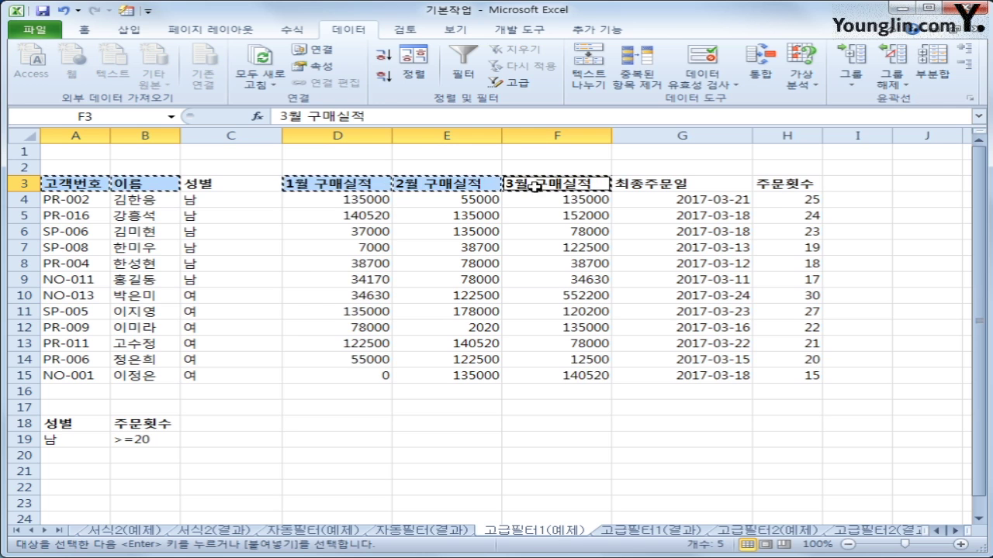
pyautogui.click(73, 482)
pyautogui.hotkey('ctrl', 'v')
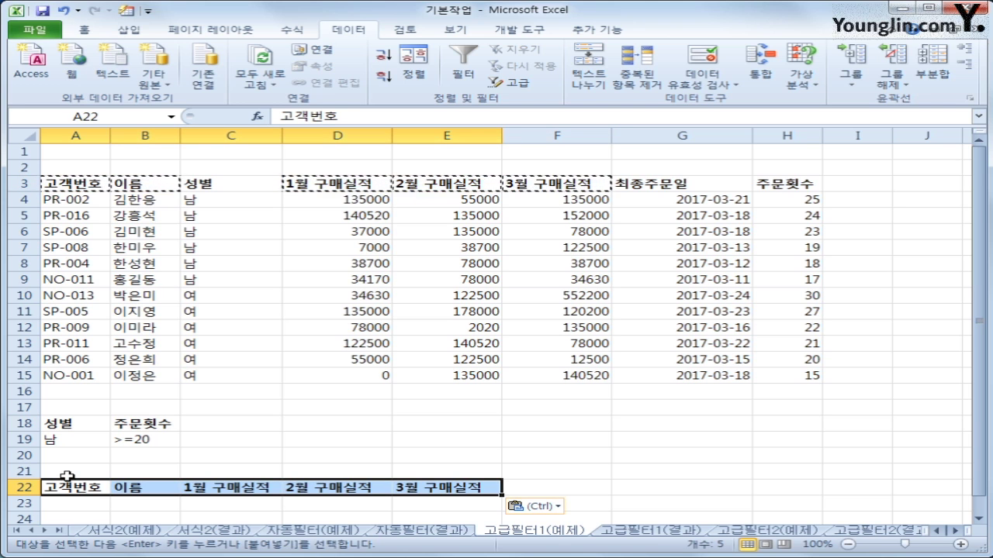
# Run an advanced filter on A3:H15 with criteria range A18:B19, copying the results to another location at A22:E22
pyautogui.click(157, 262)
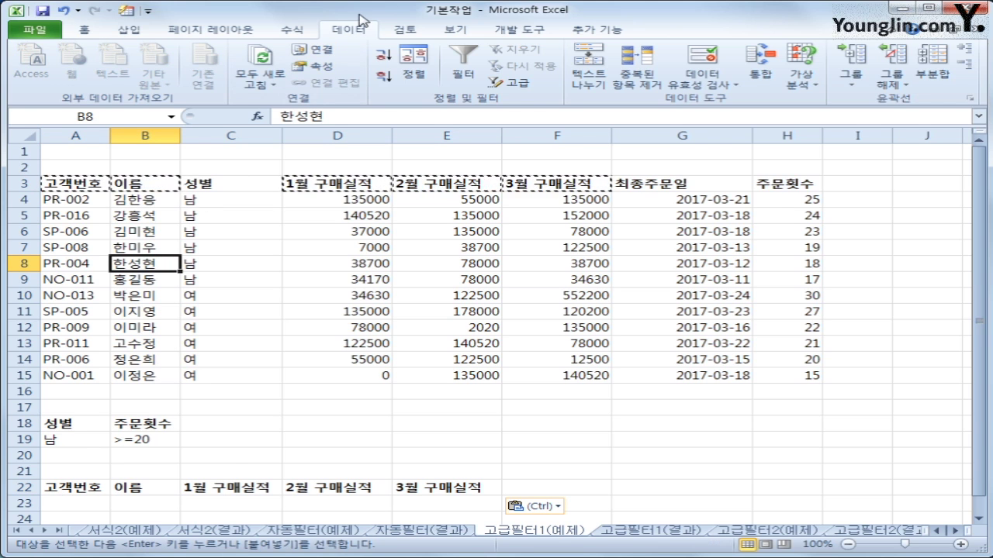
pyautogui.click(512, 83)
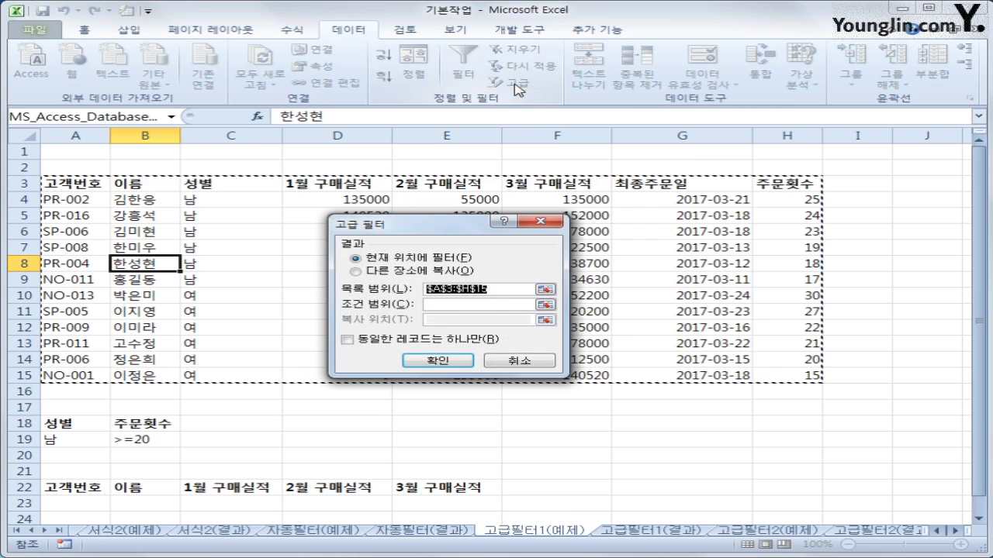
pyautogui.click(461, 305)
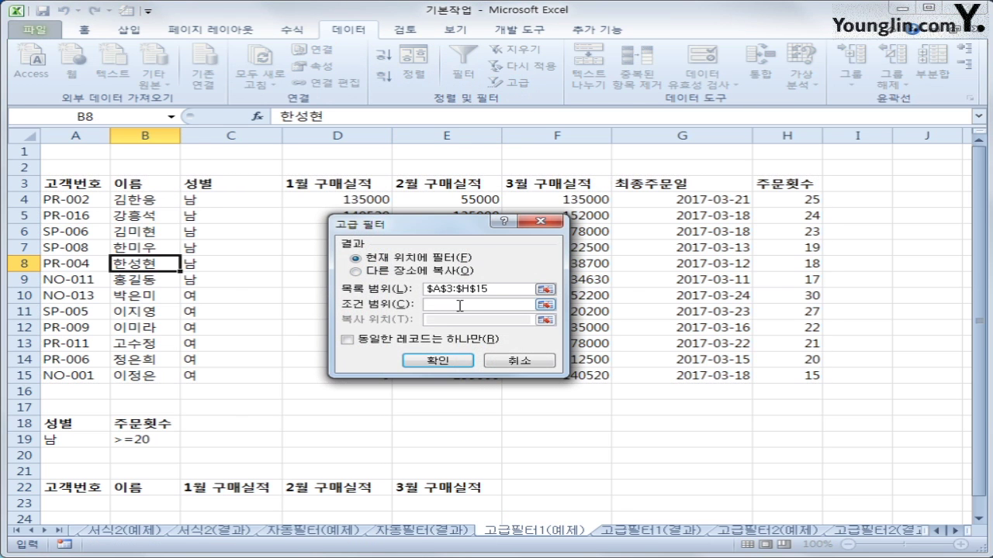
pyautogui.moveTo(92, 423); pyautogui.dragTo(138, 440)
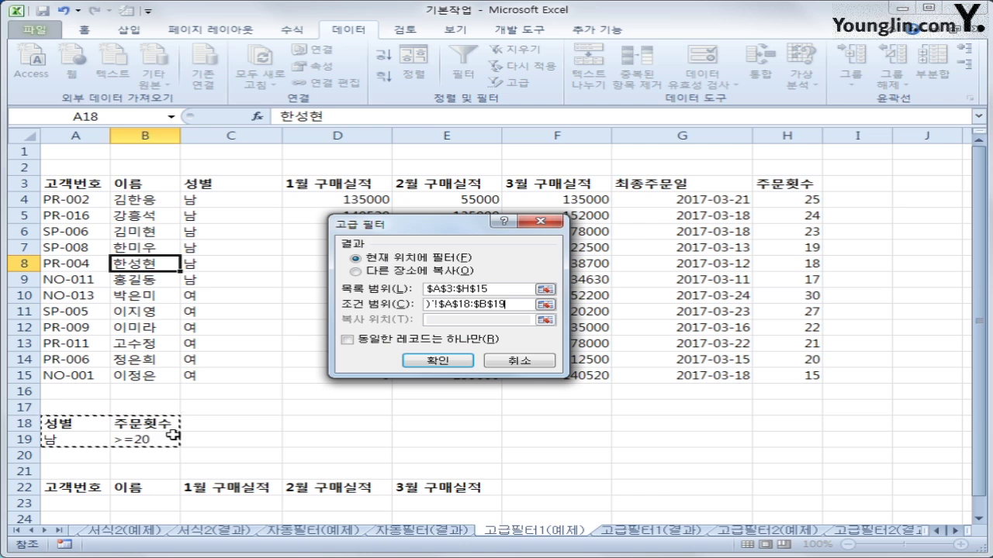
pyautogui.click(355, 271)
pyautogui.click(451, 319)
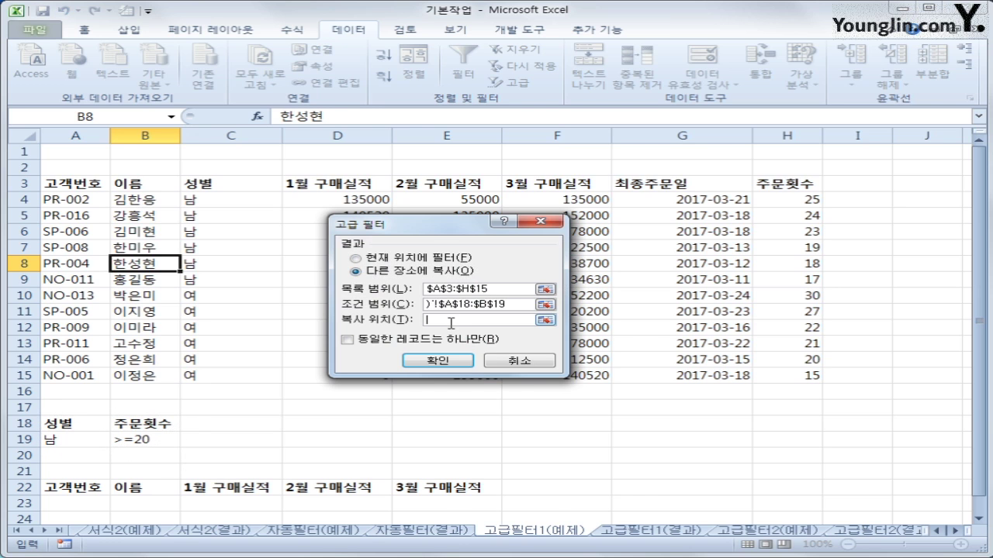
pyautogui.moveTo(97, 497); pyautogui.dragTo(437, 493)
pyautogui.scroll(-2, 571, 455)
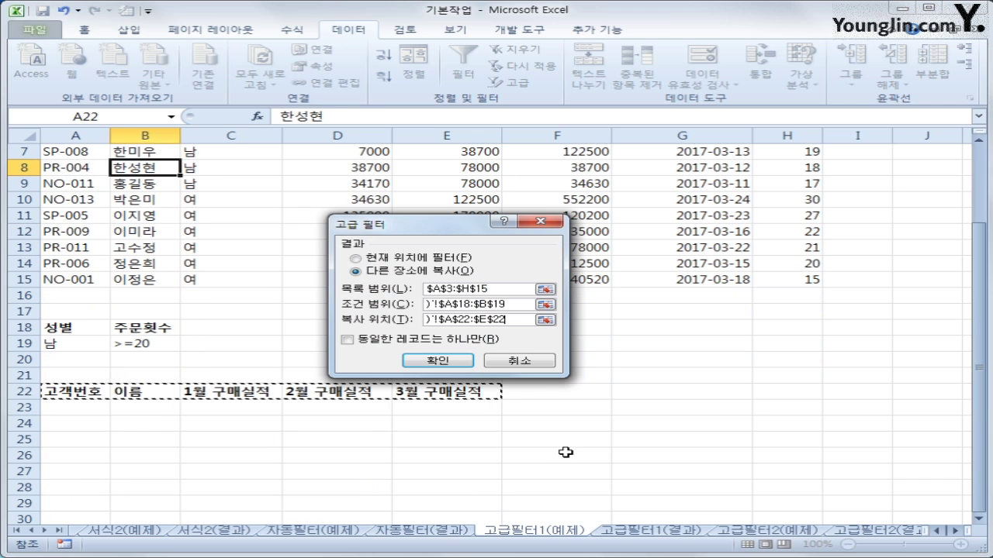
pyautogui.click(463, 363)
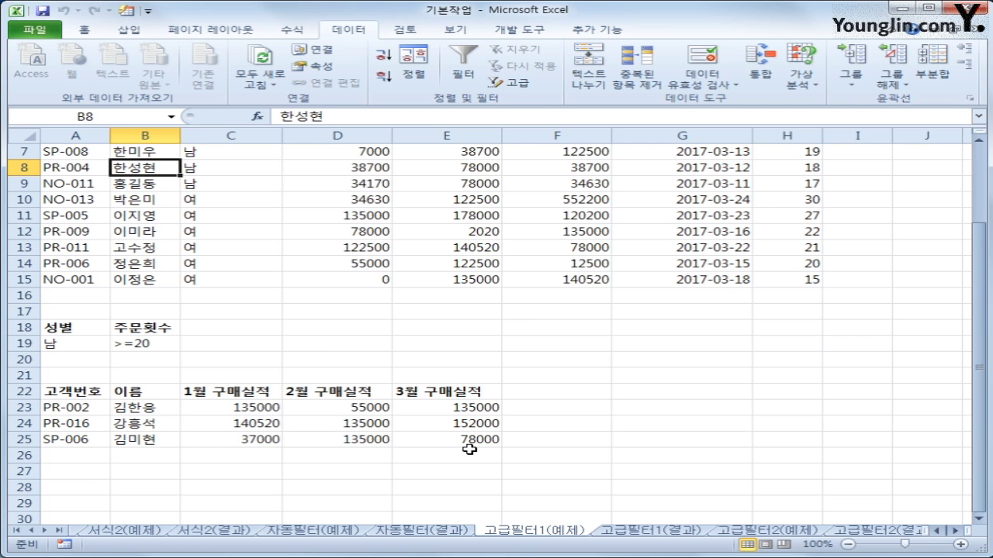
# Compare the filtered output on 고급필터1(예제) with the 고급필터1(결과) sheet
pyautogui.click(627, 532)
pyautogui.click(568, 532)
pyautogui.click(613, 535)
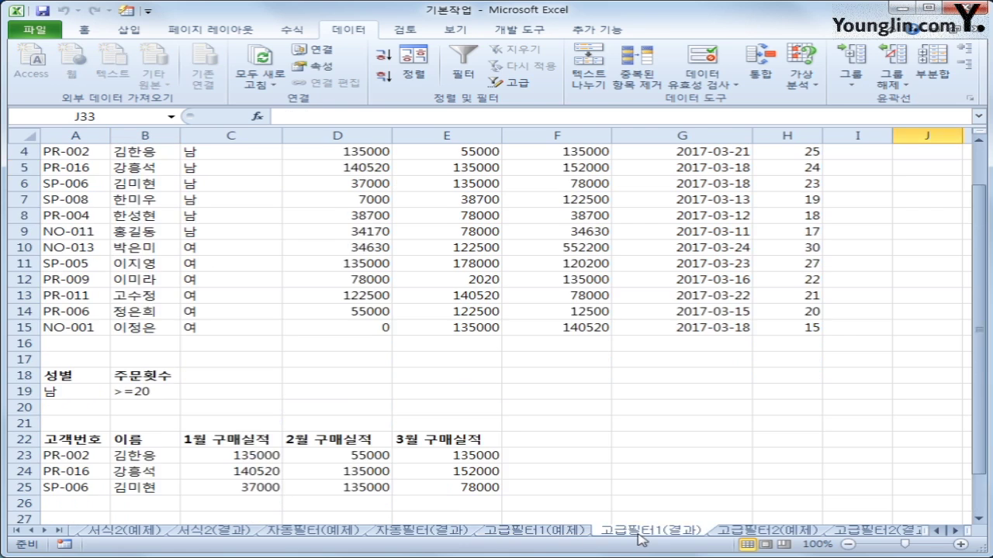
pyautogui.click(568, 532)
pyautogui.click(613, 534)
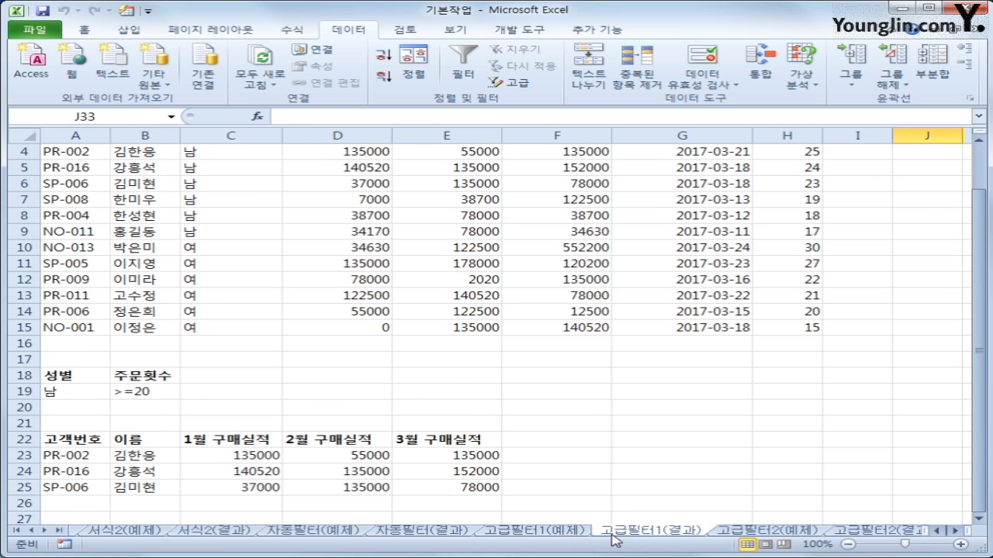
# On the 고급필터2(예제) sheet, copy the 소속 header and the value K-P from A9 to A20:A21
pyautogui.click(778, 534)
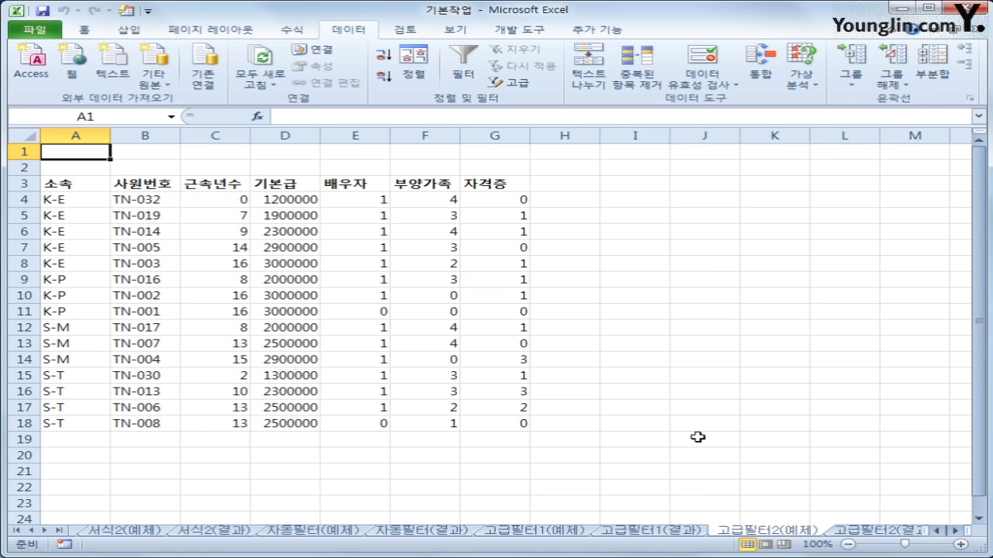
pyautogui.click(72, 184)
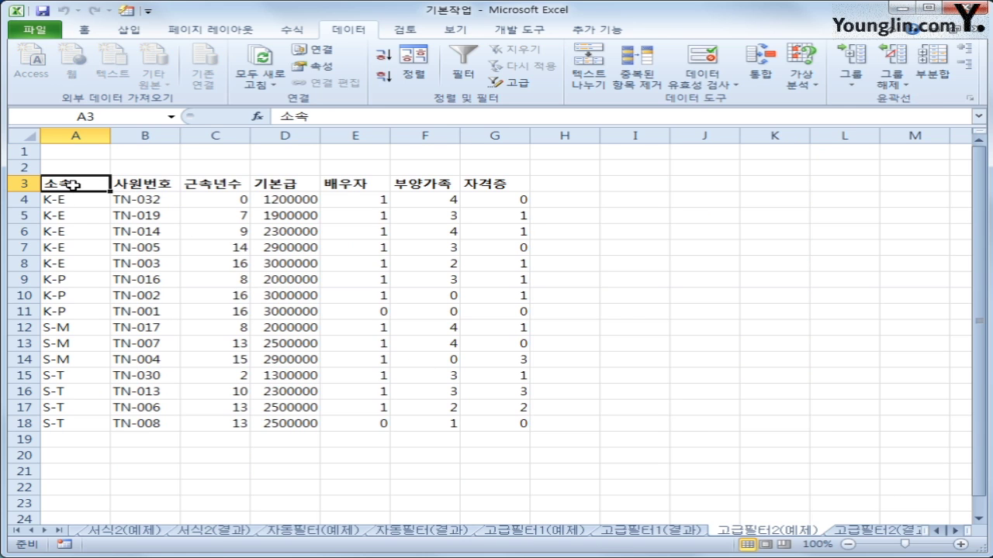
pyautogui.keyDown('ctrl'); pyautogui.click(70, 284); pyautogui.keyUp('ctrl')
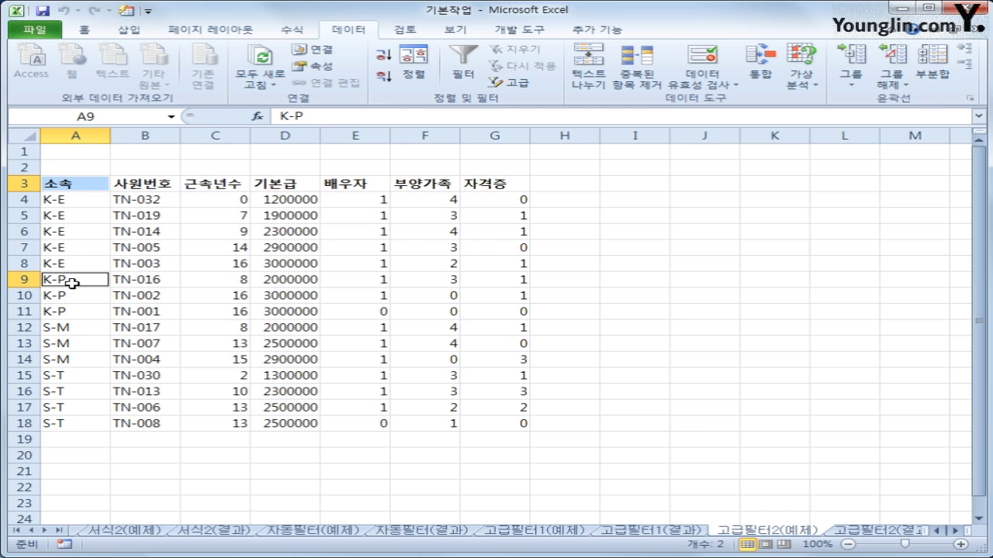
pyautogui.hotkey('ctrl', 'c')
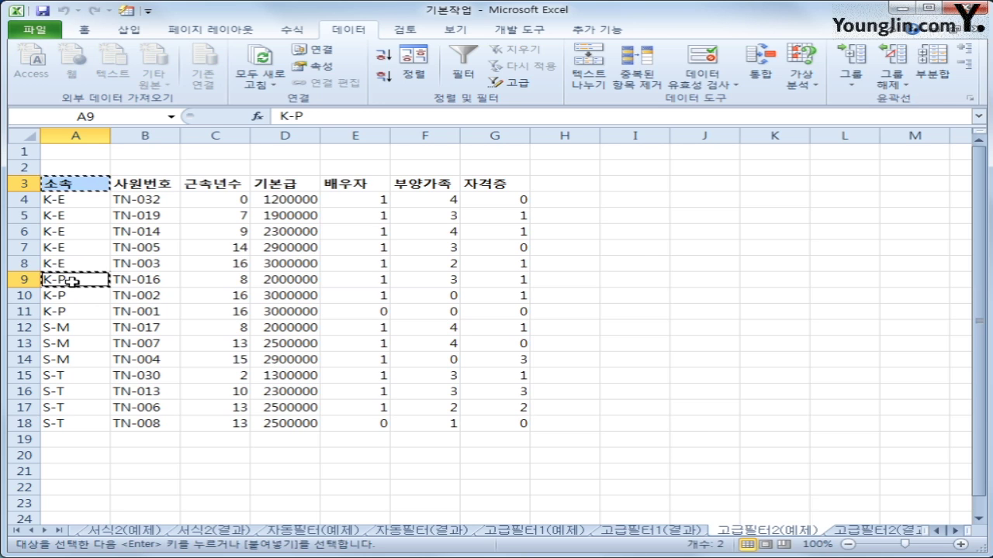
pyautogui.click(78, 457)
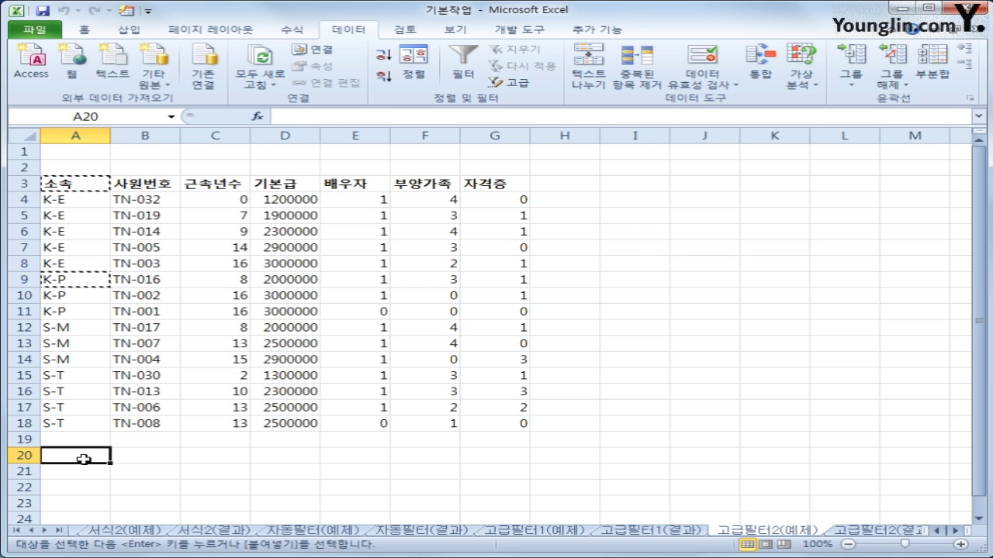
pyautogui.hotkey('ctrl', 'v')
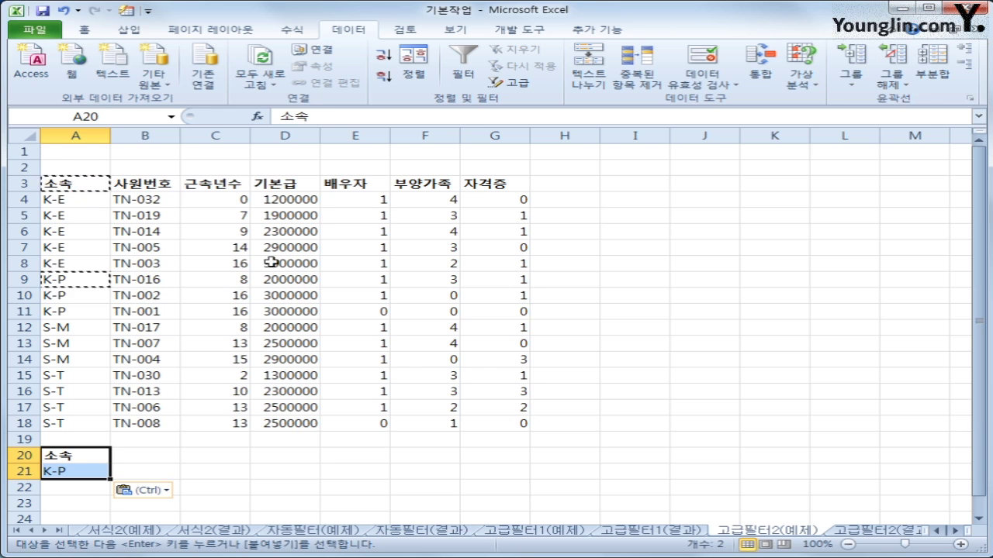
# Copy the 부양가족 header to B20 and enter 4 in B22, one row below K-P, as an OR condition
pyautogui.click(440, 187)
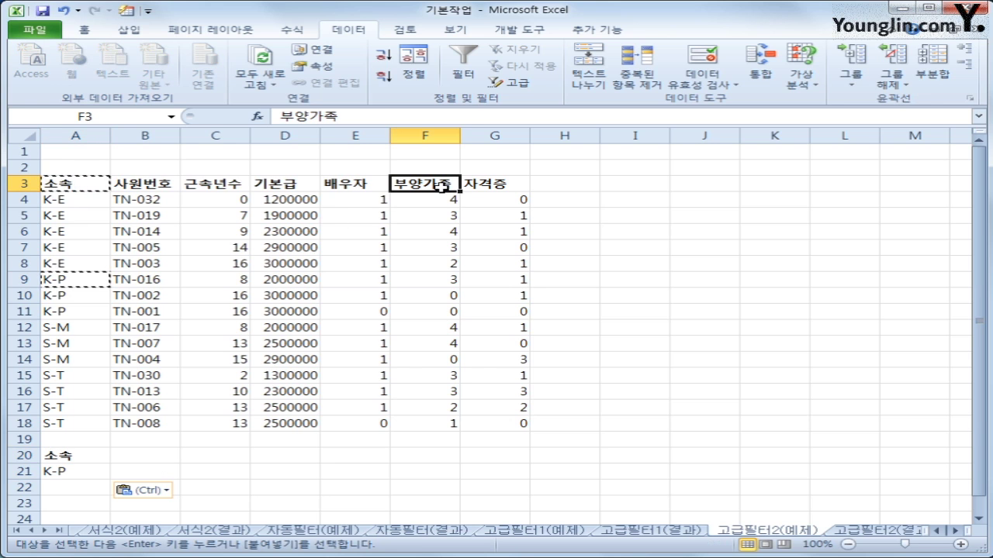
pyautogui.hotkey('ctrl', 'c')
pyautogui.click(157, 459)
pyautogui.hotkey('ctrl', 'v')
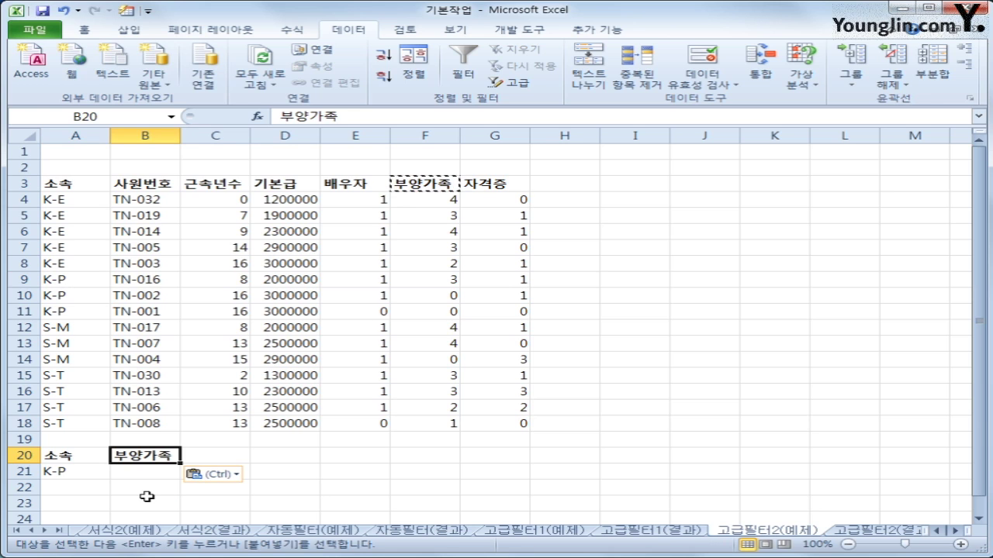
pyautogui.click(149, 489)
pyautogui.write('4')
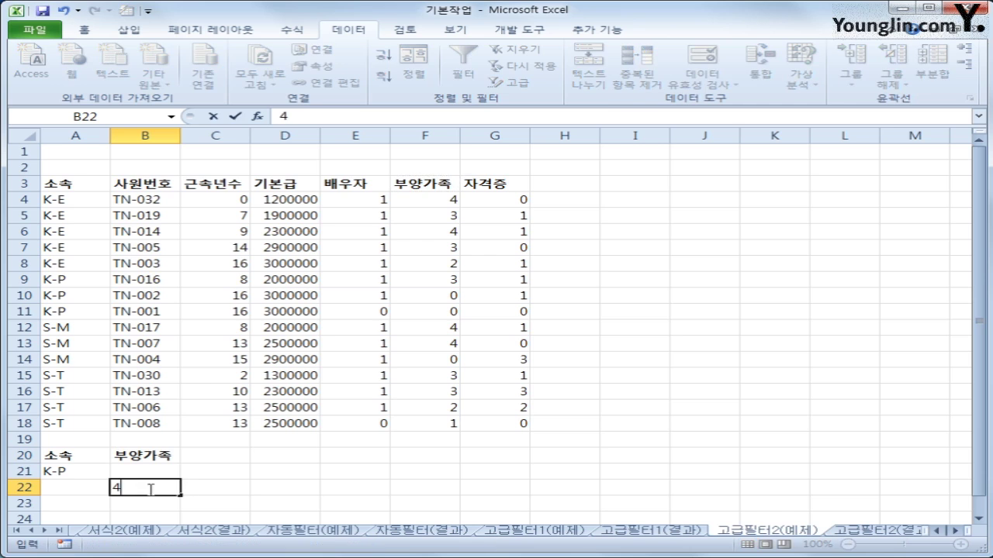
pyautogui.click(254, 501)
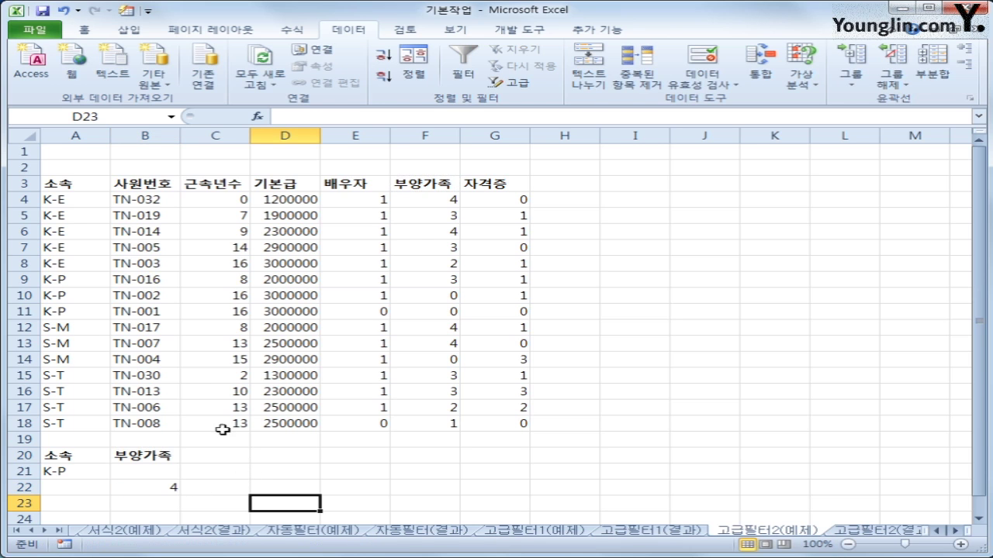
# Copy the headers 소속, 사원번호 and 근속년수 to A25:C25 and check them along with the criteria cells
pyautogui.click(68, 184)
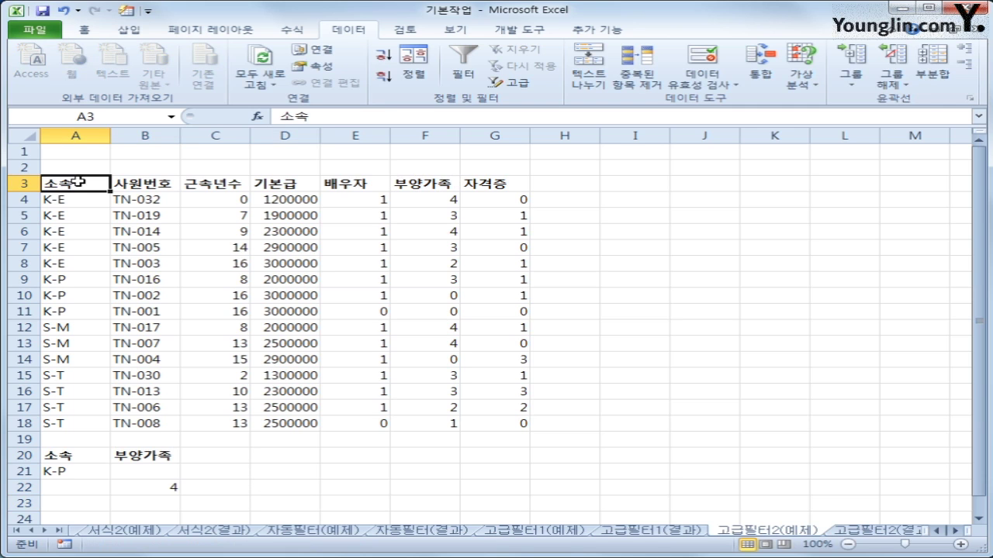
pyautogui.keyDown('ctrl'); pyautogui.click(139, 186); pyautogui.keyUp('ctrl')
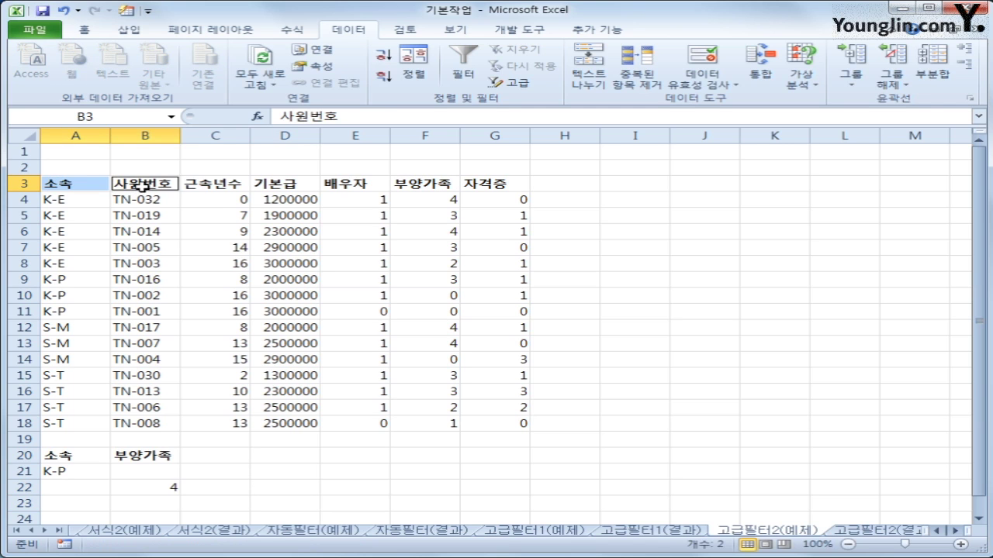
pyautogui.keyDown('ctrl'); pyautogui.click(232, 183); pyautogui.keyUp('ctrl')
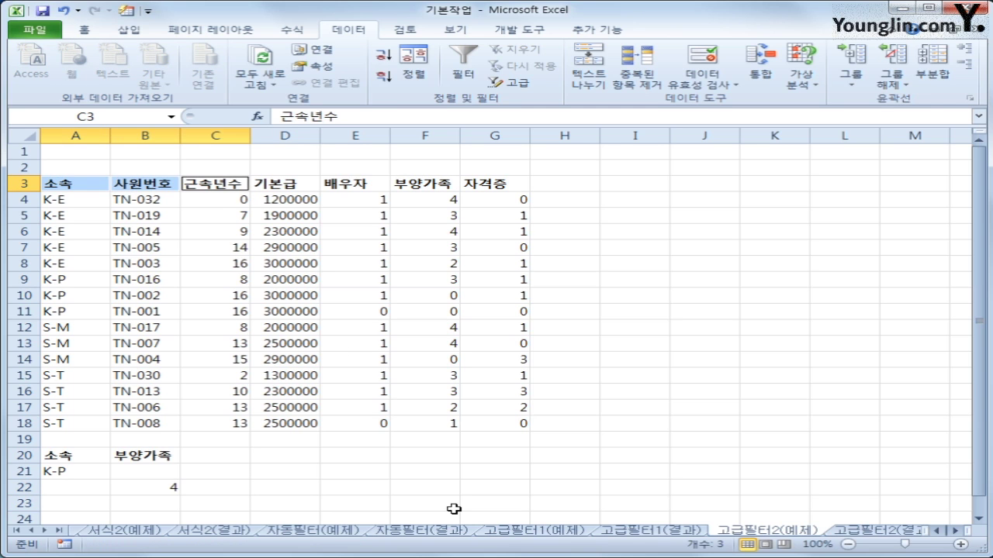
pyautogui.hotkey('ctrl', 'c')
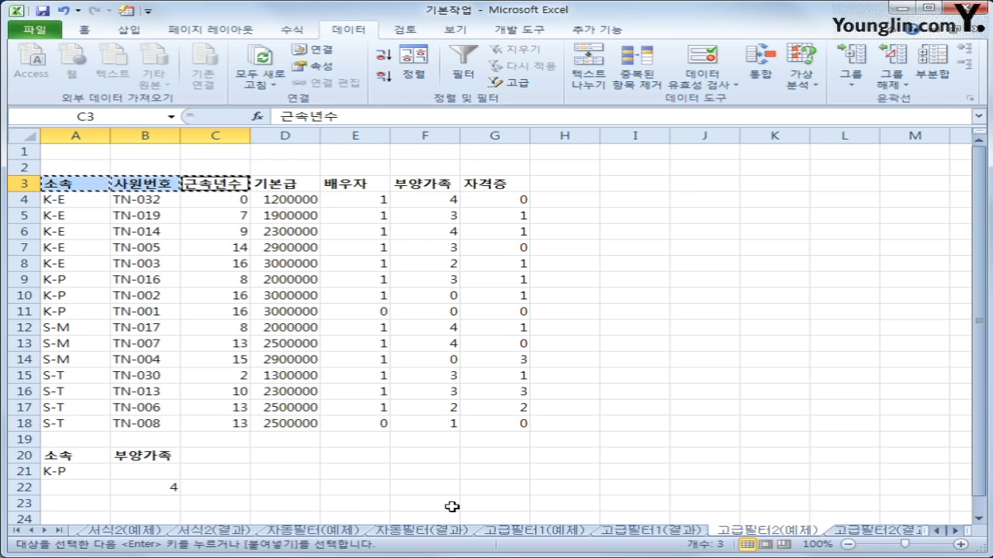
pyautogui.scroll(-1, 435, 504)
pyautogui.click(48, 490)
pyautogui.hotkey('ctrl', 'v')
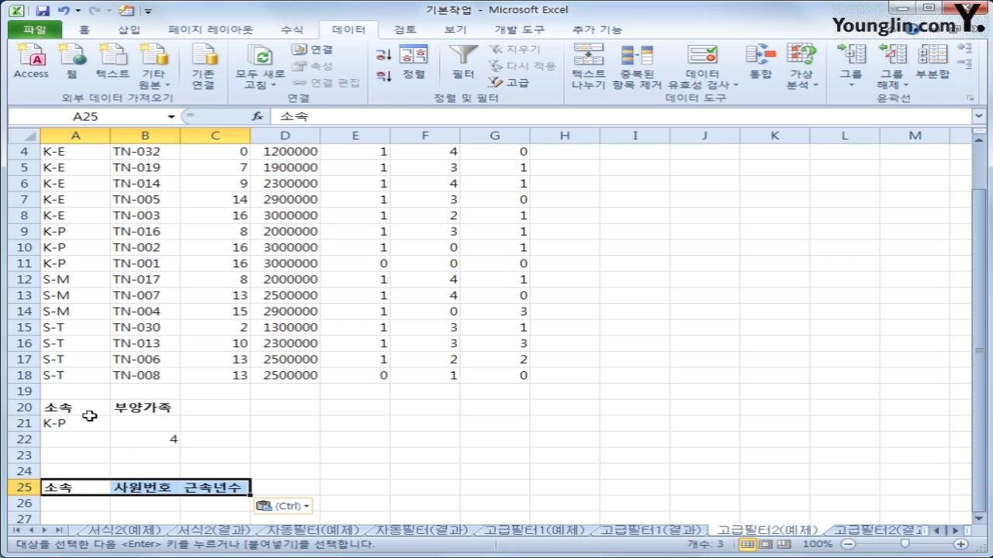
pyautogui.moveTo(90, 411); pyautogui.dragTo(144, 441)
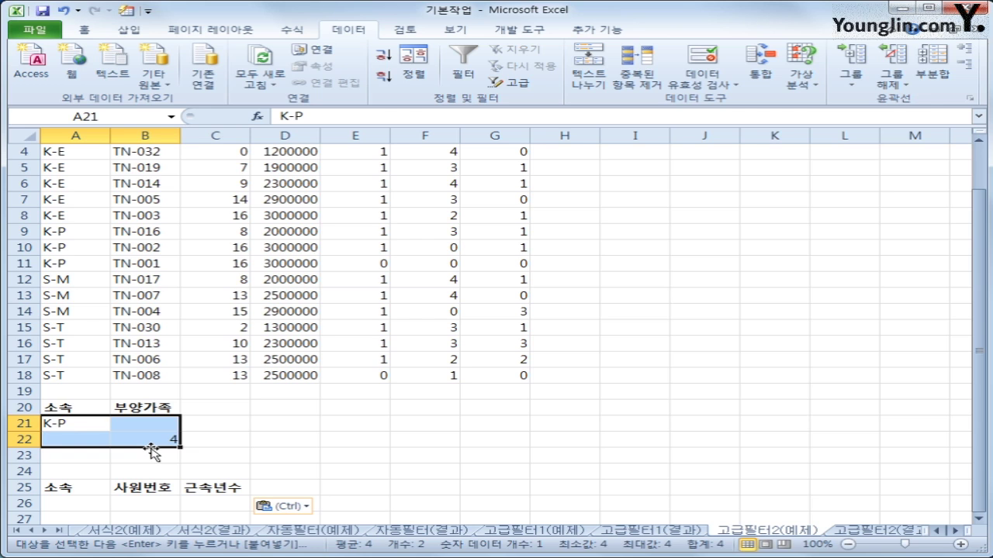
pyautogui.click(95, 489)
pyautogui.click(140, 489)
pyautogui.click(208, 487)
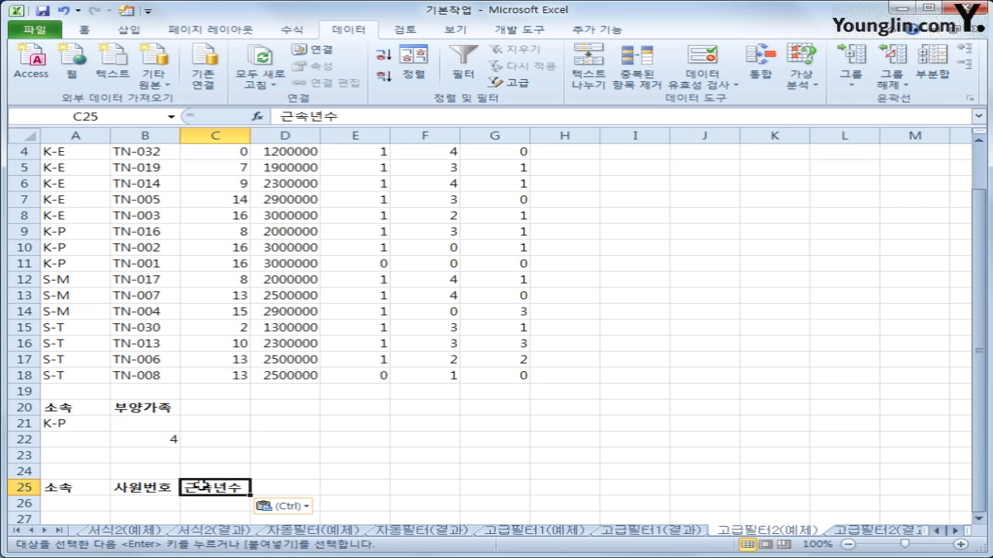
# Start an advanced filter on the employee table A3:G18 with A20:B22 as the criteria range
pyautogui.scroll(1, 200, 485)
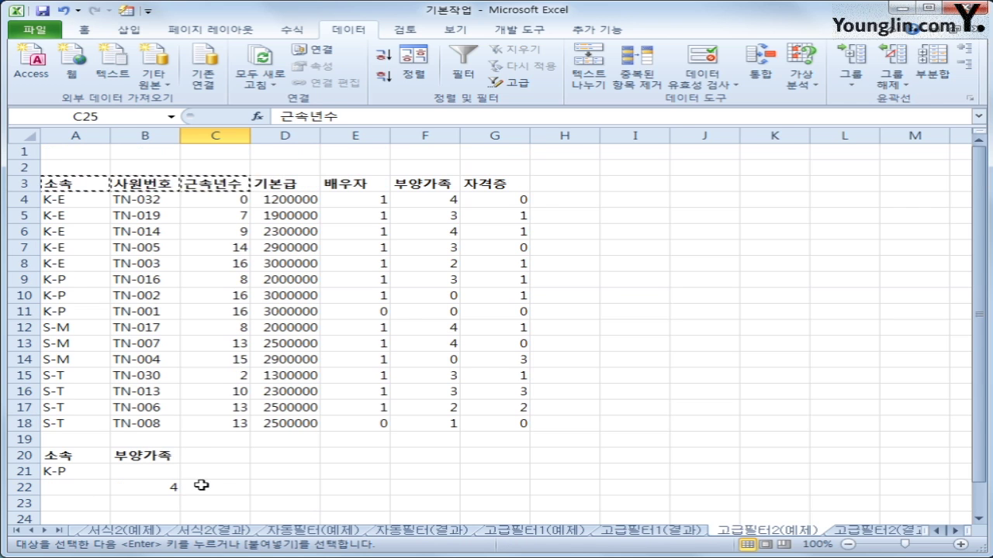
pyautogui.click(162, 263)
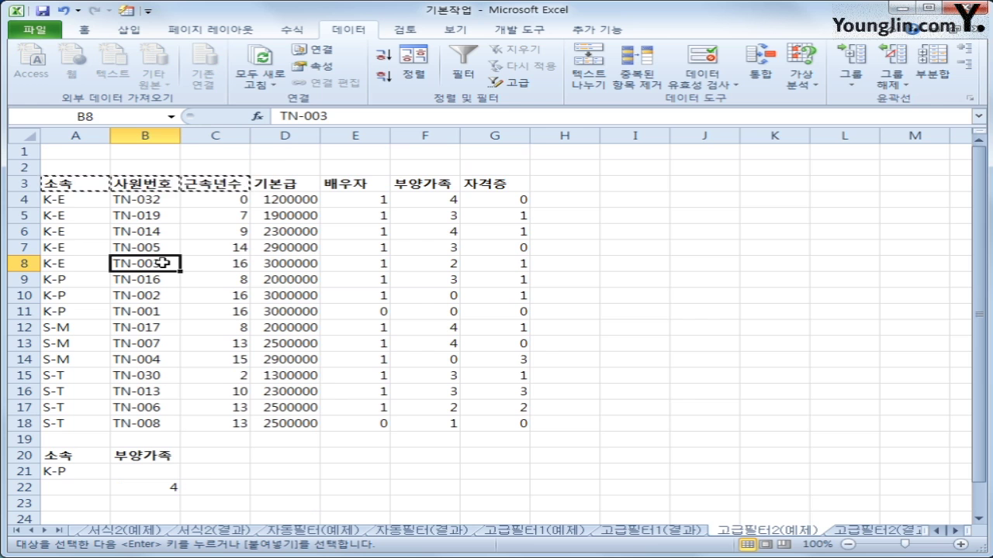
pyautogui.click(512, 83)
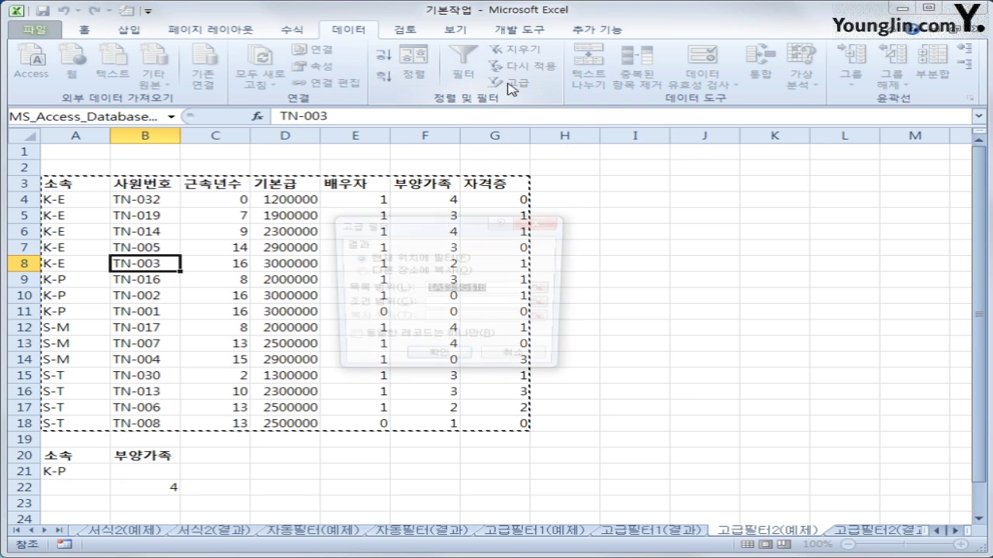
pyautogui.click(458, 304)
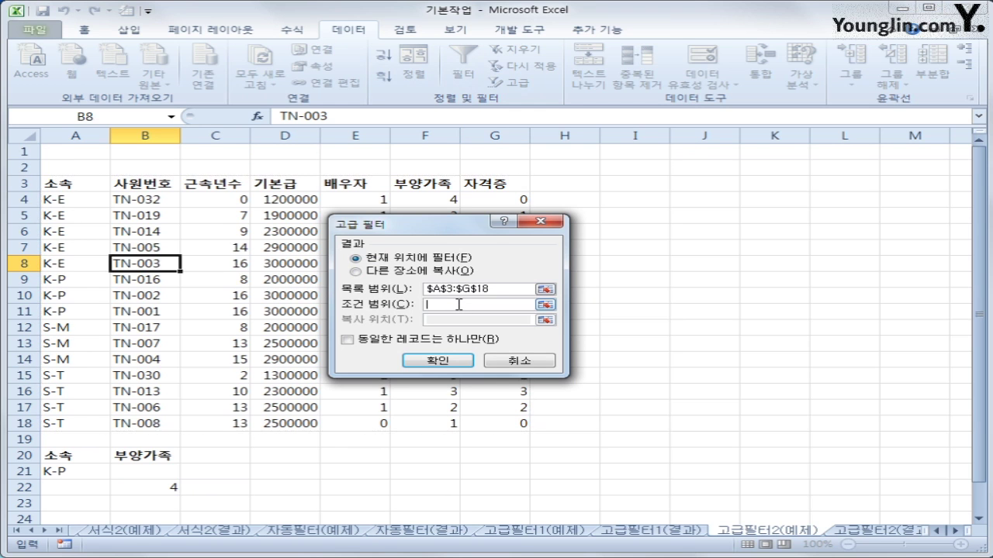
pyautogui.moveTo(94, 450); pyautogui.dragTo(128, 490)
# Set the advanced filter to copy its results to another location at A25:C25 and run it
pyautogui.click(364, 270)
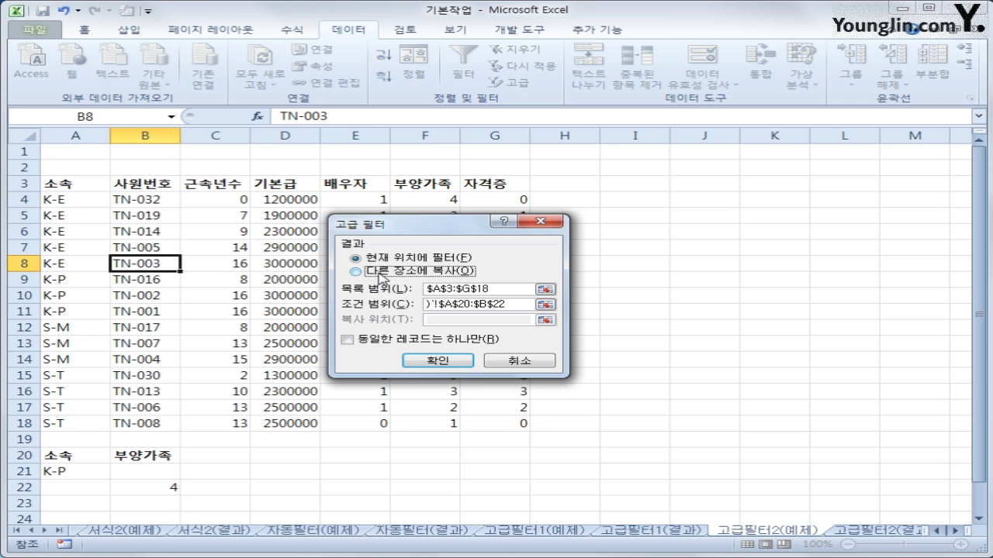
pyautogui.click(439, 319)
pyautogui.scroll(-2, 422, 321)
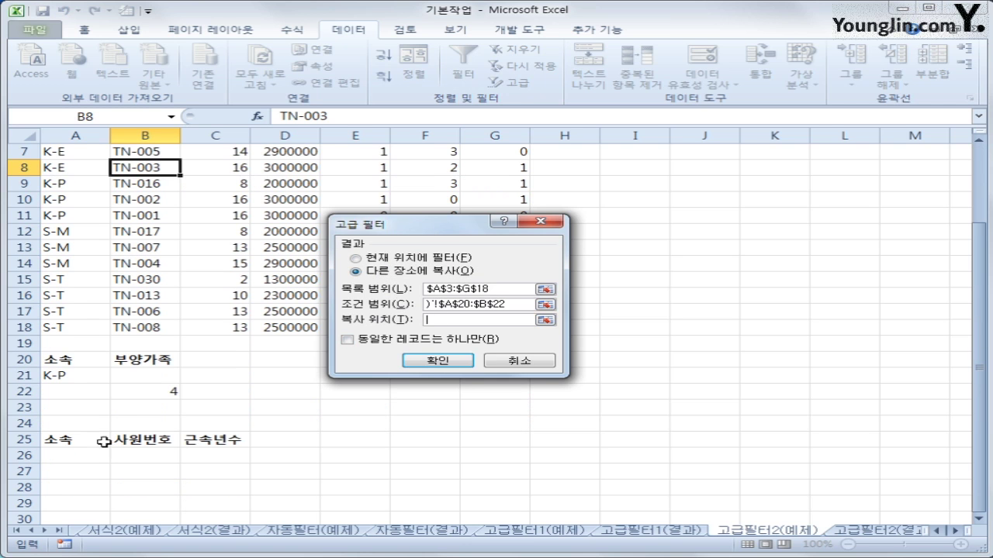
pyautogui.moveTo(100, 440); pyautogui.dragTo(200, 437)
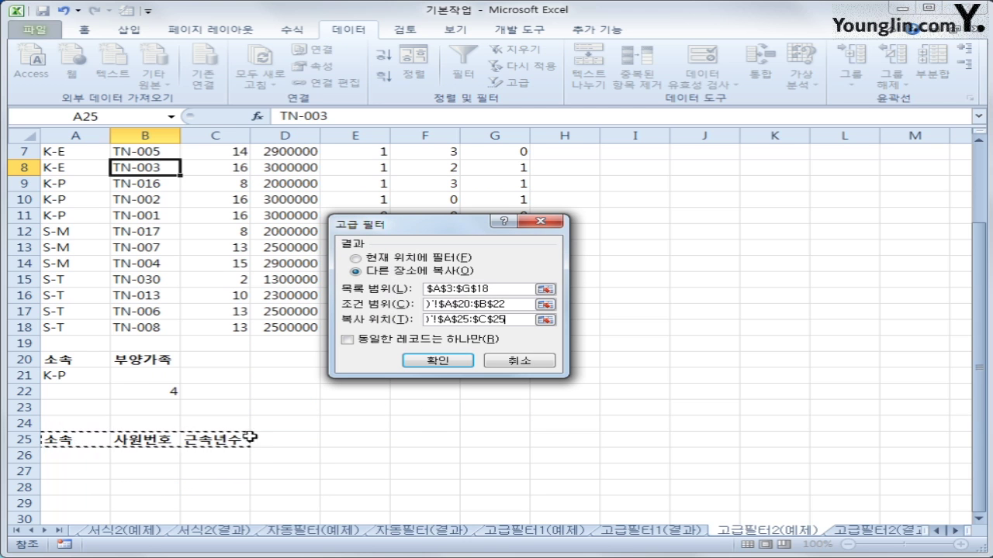
pyautogui.click(439, 362)
# Check the extracted rows under A25:C25 and compare them with the 고급필터2(결과) sheet
pyautogui.scroll(-2, 442, 369)
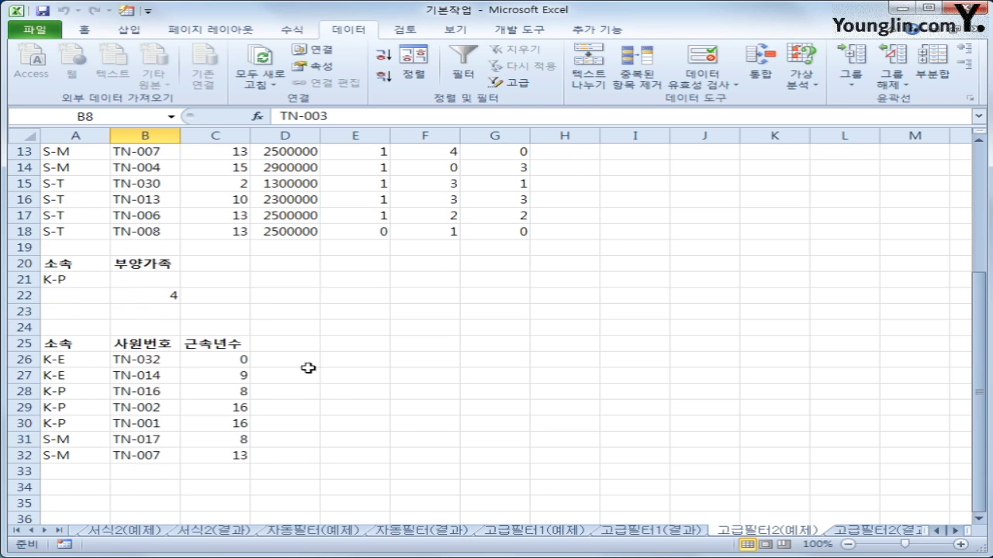
pyautogui.moveTo(232, 359); pyautogui.dragTo(235, 456)
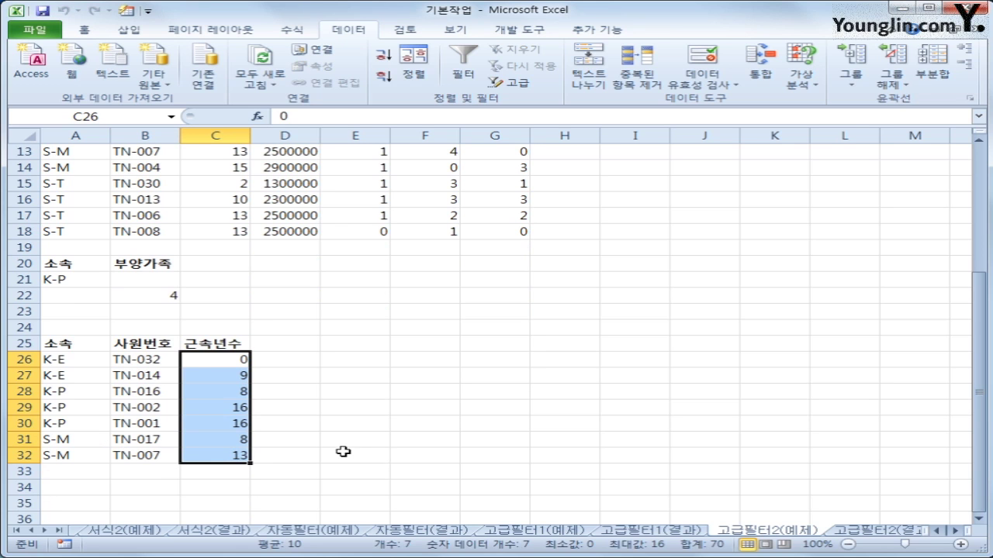
pyautogui.click(894, 532)
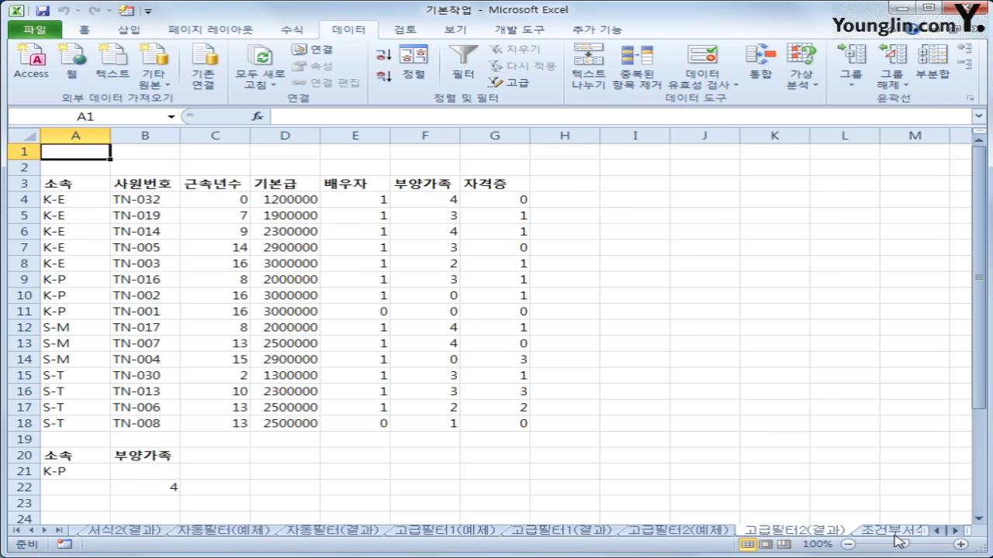
pyautogui.scroll(-3, 654, 505)
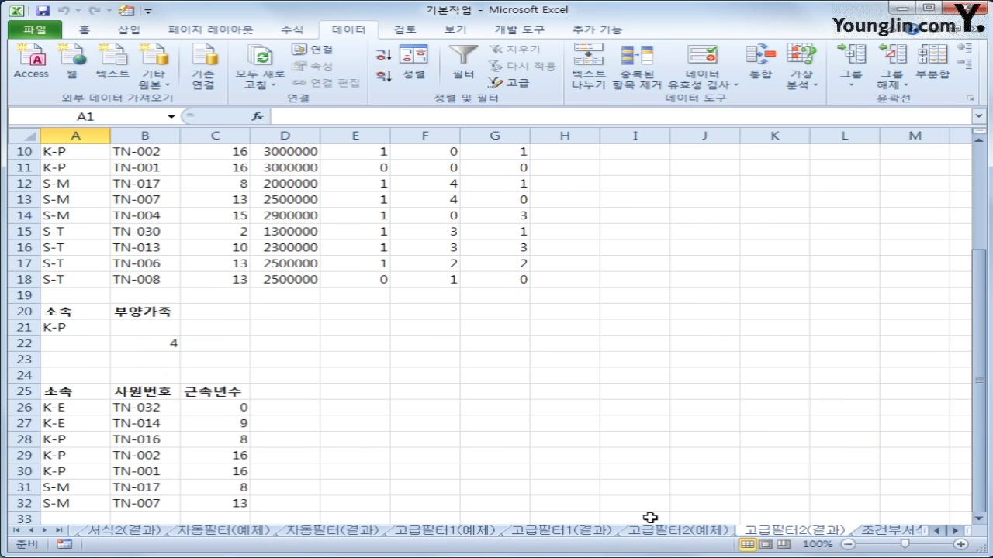
pyautogui.click(660, 533)
pyautogui.click(744, 535)
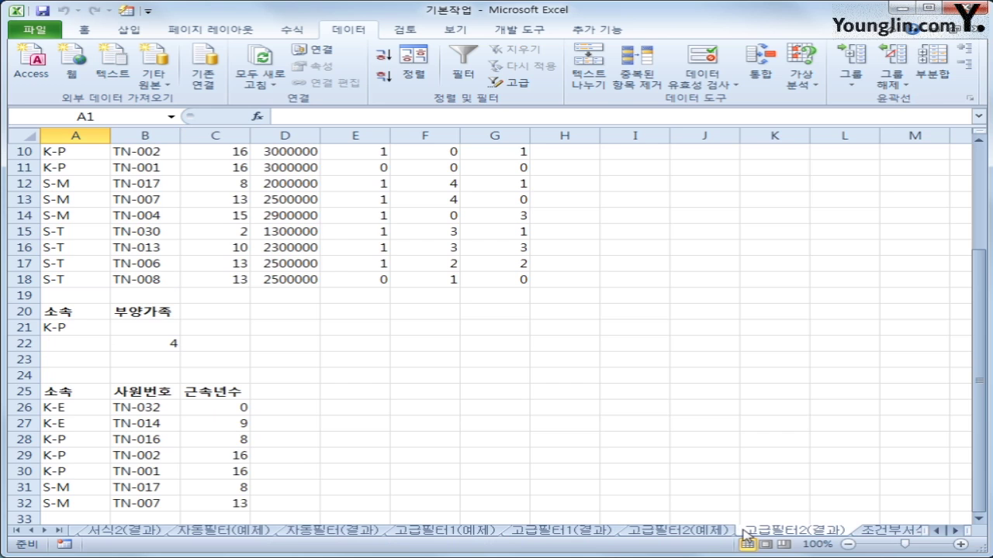